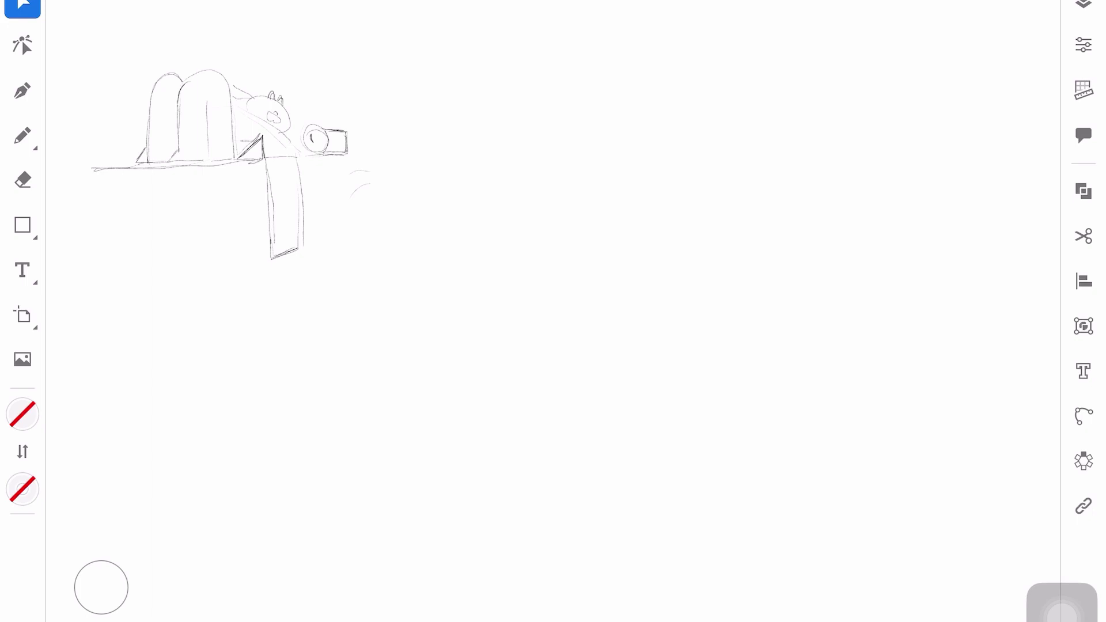
- Draw a tall yellow rectangle near the canvas centre and round its top corners into an arch
{"action": "left_click", "coordinate": [22, 225]}
{"action": "left_click_drag", "start_coordinate": [499, 215], "coordinate": [630, 435]}
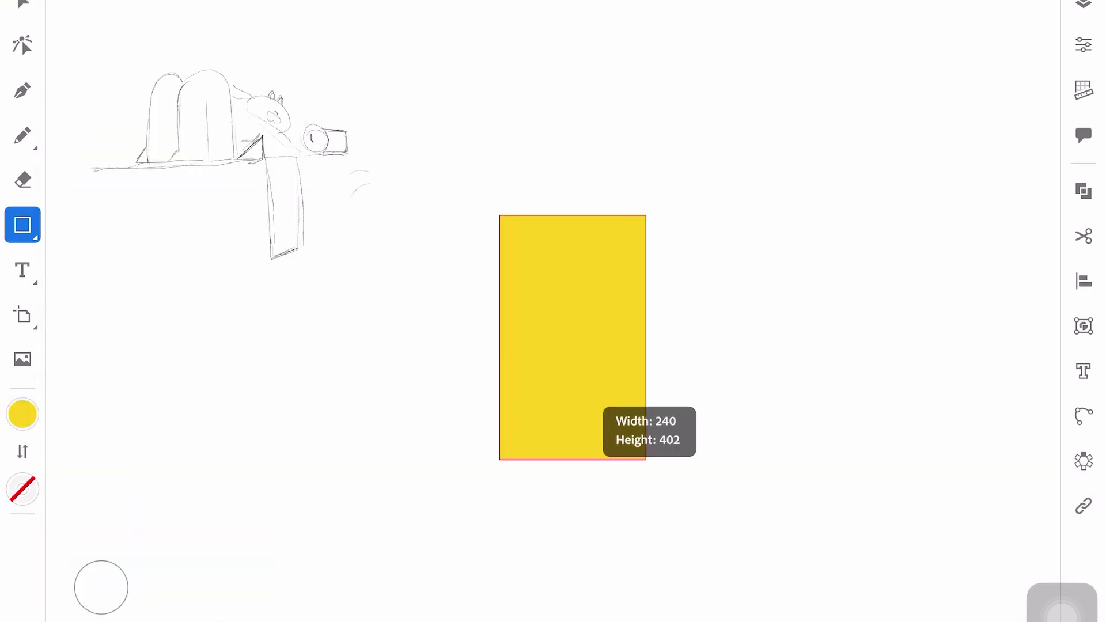
{"action": "left_click", "coordinate": [21, 45]}
{"action": "mouse_move", "coordinate": [600, 240]}
{"action": "left_mouse_down"}
{"action": "mouse_move", "coordinate": [562, 280]}
{"action": "mouse_move", "coordinate": [563, 431]}
{"action": "left_mouse_up"}
{"action": "left_click", "coordinate": [22, 6]}
- Add a thin dark teal vertical bar inside the yellow arch
{"action": "left_click", "coordinate": [22, 224]}
{"action": "left_click", "coordinate": [21, 414]}
{"action": "left_click", "coordinate": [230, 597]}
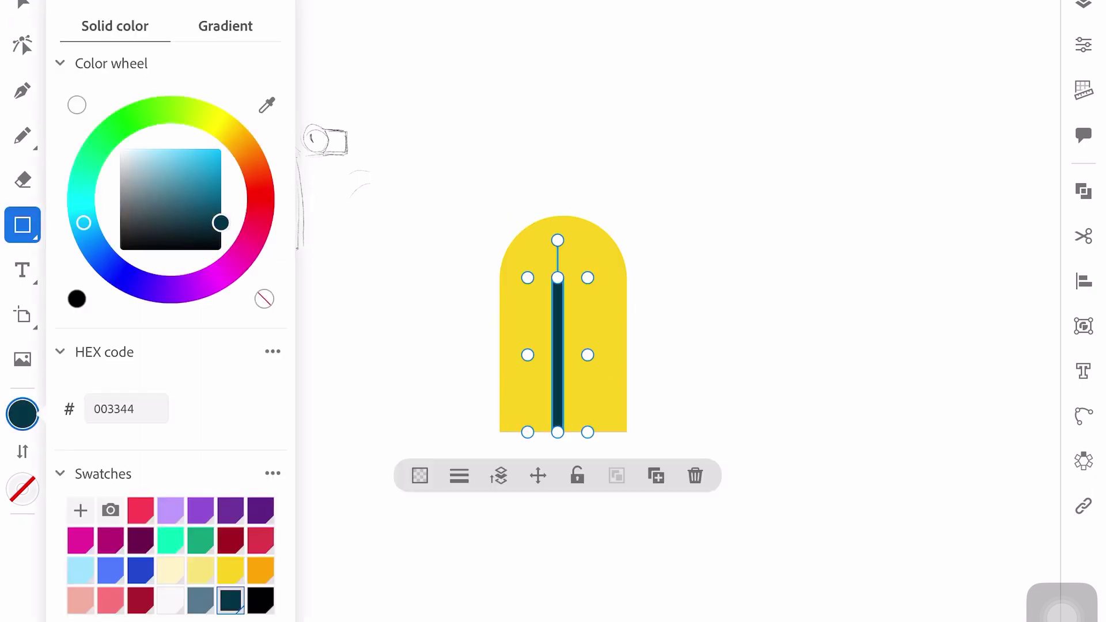
{"action": "left_click", "coordinate": [22, 6]}
{"action": "left_click", "coordinate": [538, 357]}
{"action": "left_click_drag", "start_coordinate": [567, 361], "coordinate": [534, 362]}
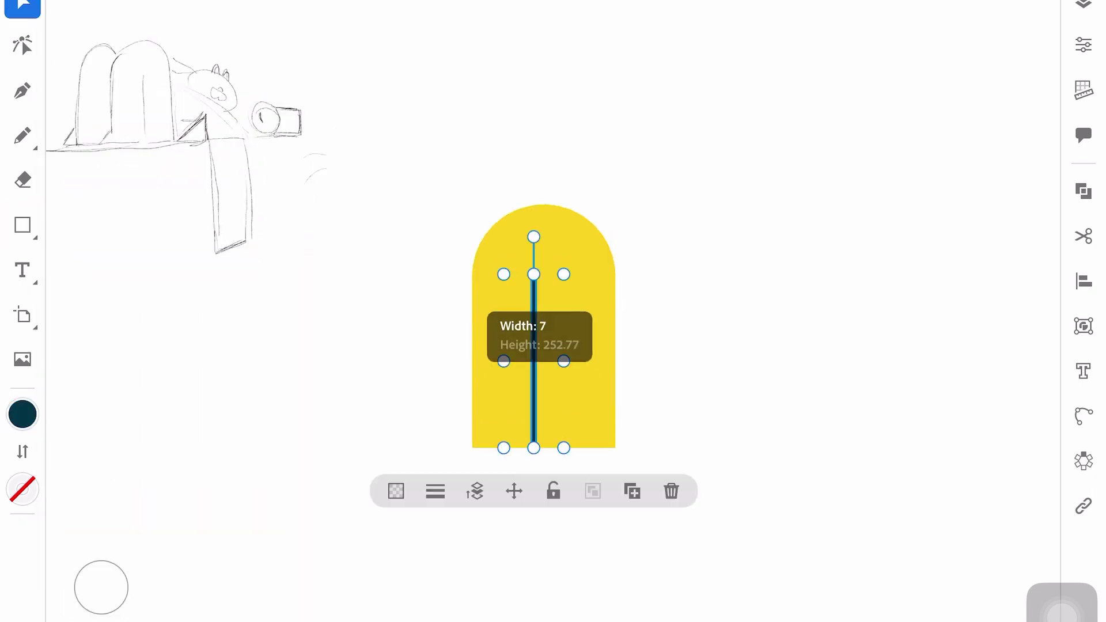
{"action": "left_click_drag", "start_coordinate": [533, 403], "coordinate": [543, 403]}
{"action": "left_click", "coordinate": [806, 346]}
- Make a yellow triangle foot at the arch's bottom-left by deleting a square's corner
{"action": "left_click", "coordinate": [22, 225]}
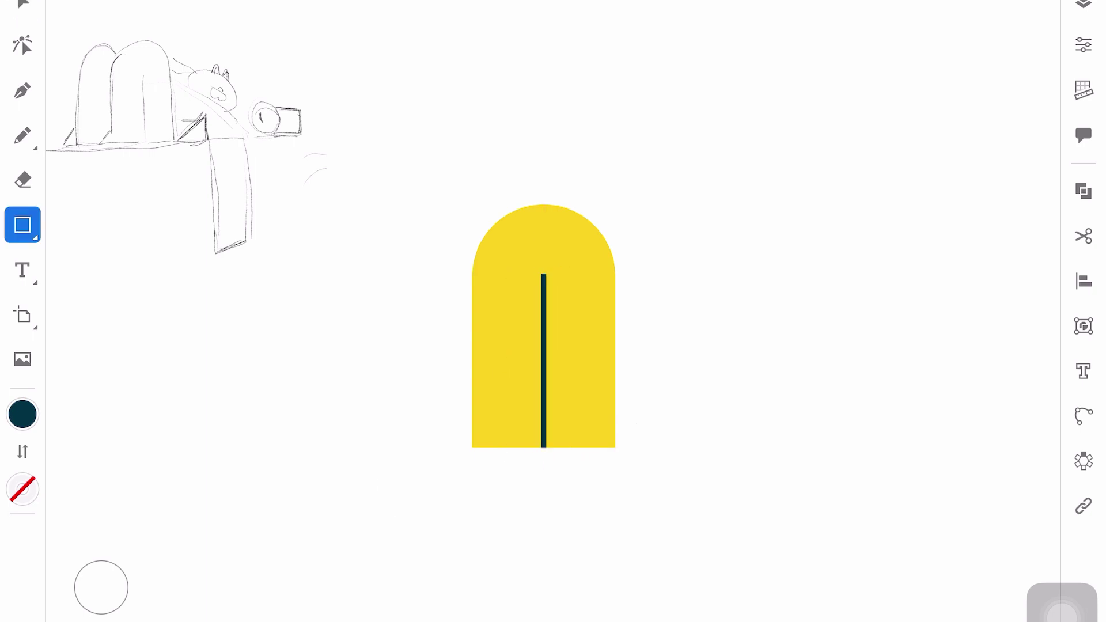
{"action": "left_click_drag", "start_coordinate": [437, 387], "coordinate": [490, 447]}
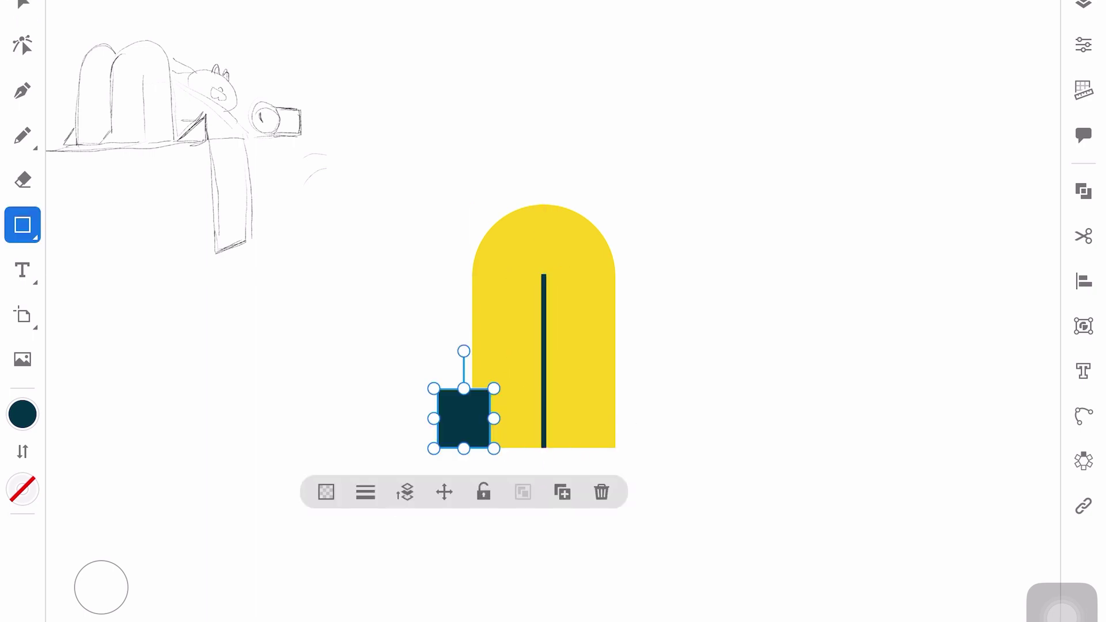
{"action": "left_click", "coordinate": [22, 45]}
{"action": "left_click", "coordinate": [434, 389]}
{"action": "left_click", "coordinate": [583, 491]}
{"action": "left_click", "coordinate": [22, 413]}
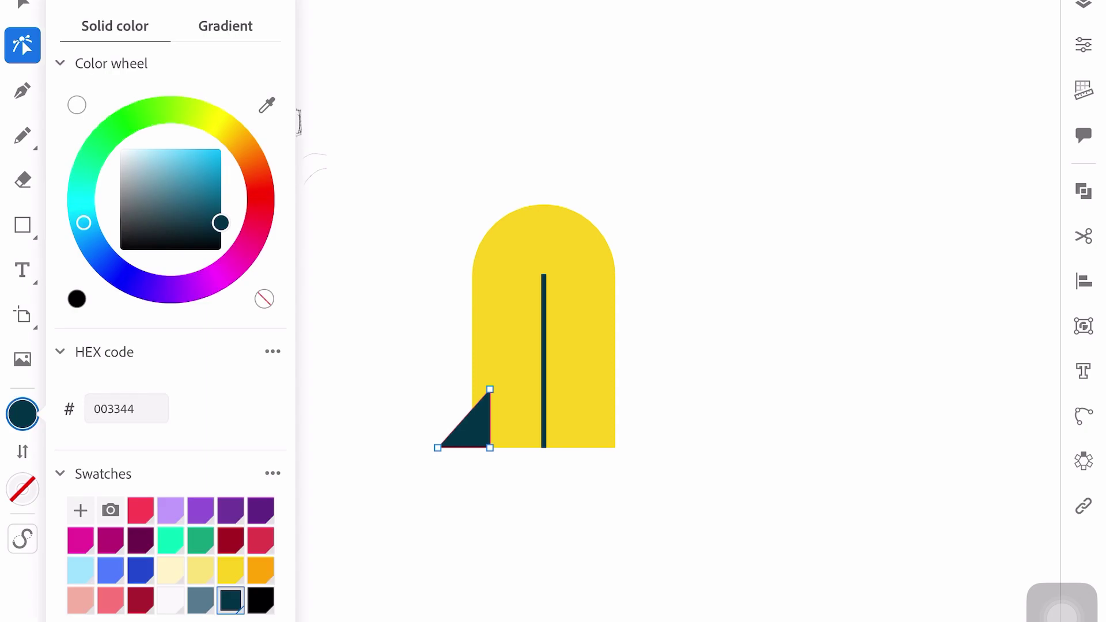
{"action": "left_click", "coordinate": [231, 570]}
{"action": "left_click", "coordinate": [101, 587]}
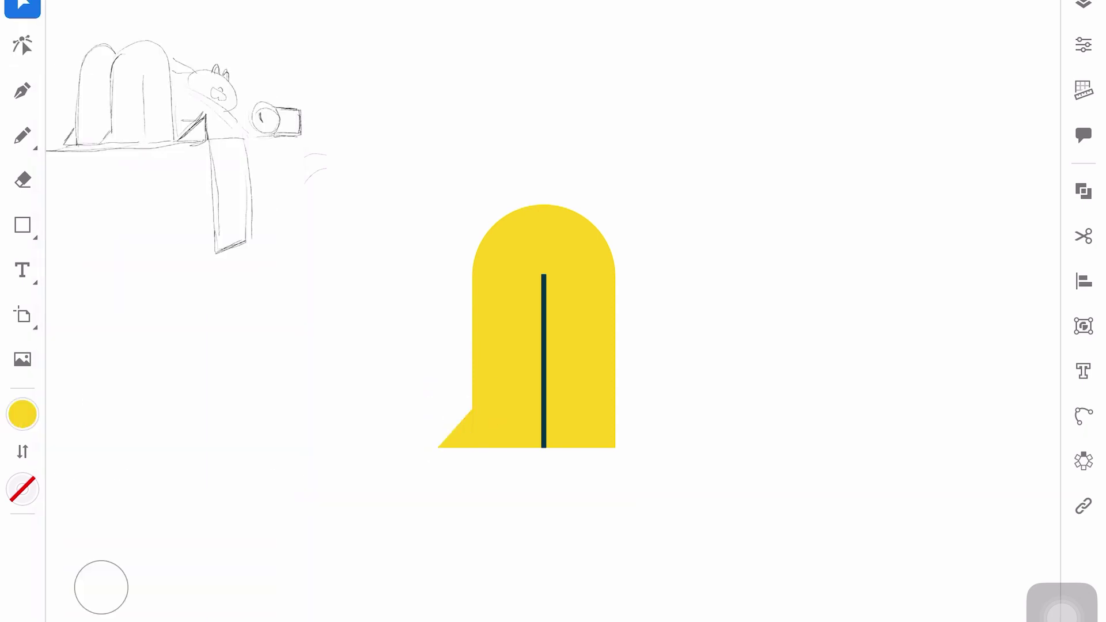
- Duplicate the arch and foot, shift the copy left and recolour it orange
{"action": "left_click_drag", "start_coordinate": [392, 290], "coordinate": [484, 454]}
{"action": "left_click", "coordinate": [624, 491]}
{"action": "left_click_drag", "start_coordinate": [541, 325], "coordinate": [468, 326]}
{"action": "left_click", "coordinate": [394, 491]}
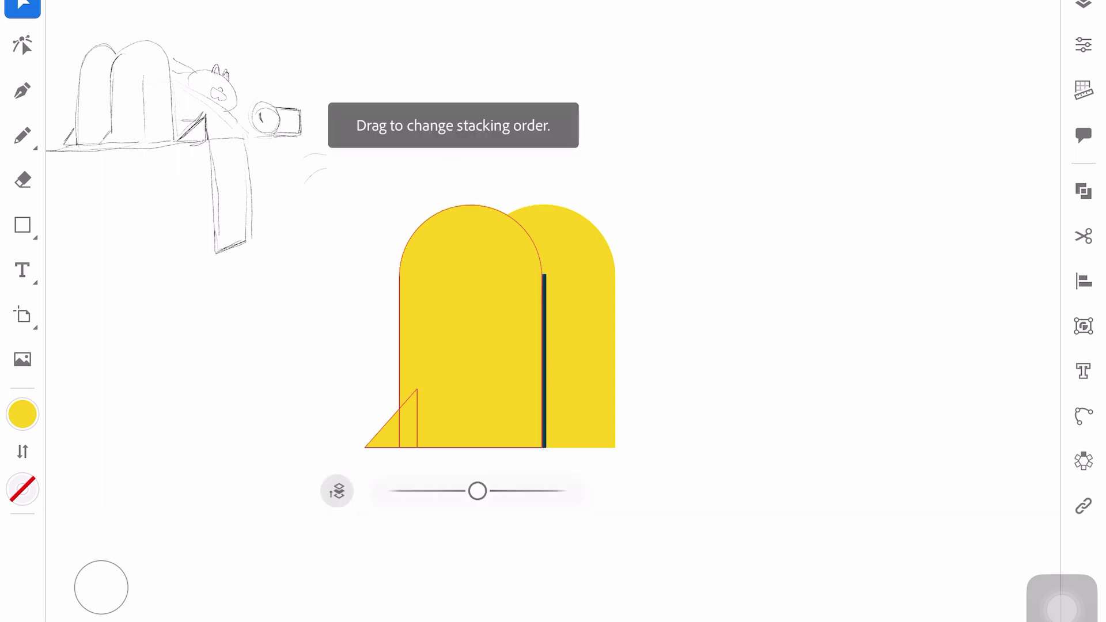
{"action": "left_click", "coordinate": [337, 492]}
{"action": "left_click", "coordinate": [23, 414]}
{"action": "left_click", "coordinate": [260, 565]}
- Send the orange copy behind the yellow arch
{"action": "left_click", "coordinate": [337, 491]}
{"action": "mouse_move", "coordinate": [477, 491]}
{"action": "left_mouse_down"}
{"action": "mouse_move", "coordinate": [421, 491]}
{"action": "mouse_move", "coordinate": [477, 492]}
{"action": "left_mouse_up"}
{"action": "left_click", "coordinate": [337, 492]}
{"action": "left_click", "coordinate": [749, 345]}
{"action": "left_click", "coordinate": [431, 322]}
{"action": "left_click", "coordinate": [749, 346]}
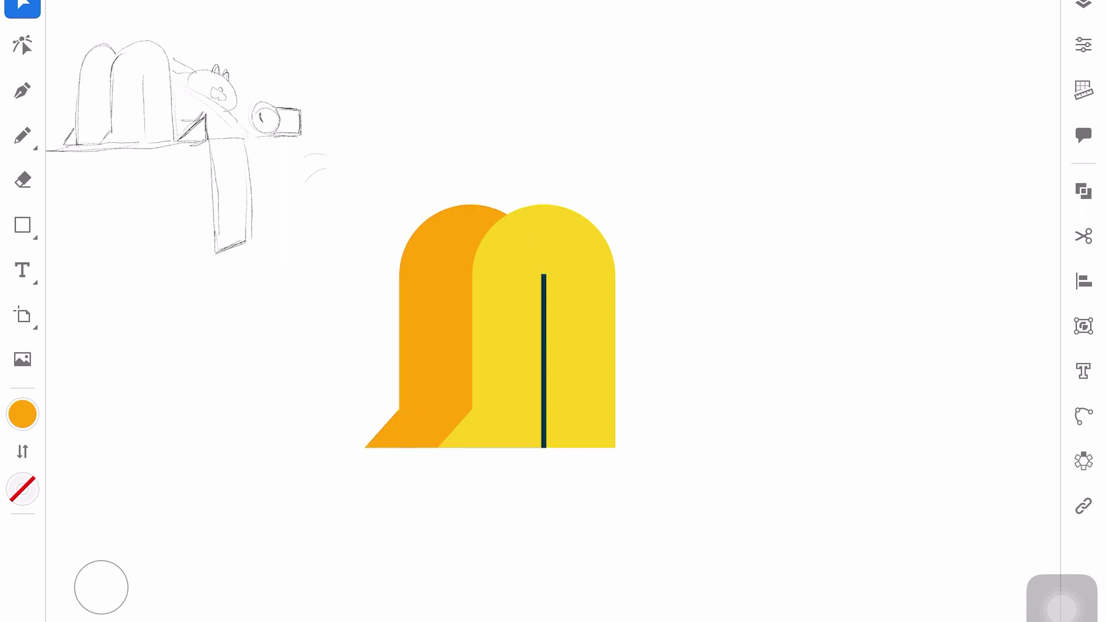
{"action": "left_click", "coordinate": [23, 224]}
- Turn a purple rectangle into a triangle, enlarge it and send it behind the yellow arch
{"action": "left_click_drag", "start_coordinate": [571, 448], "coordinate": [769, 307]}
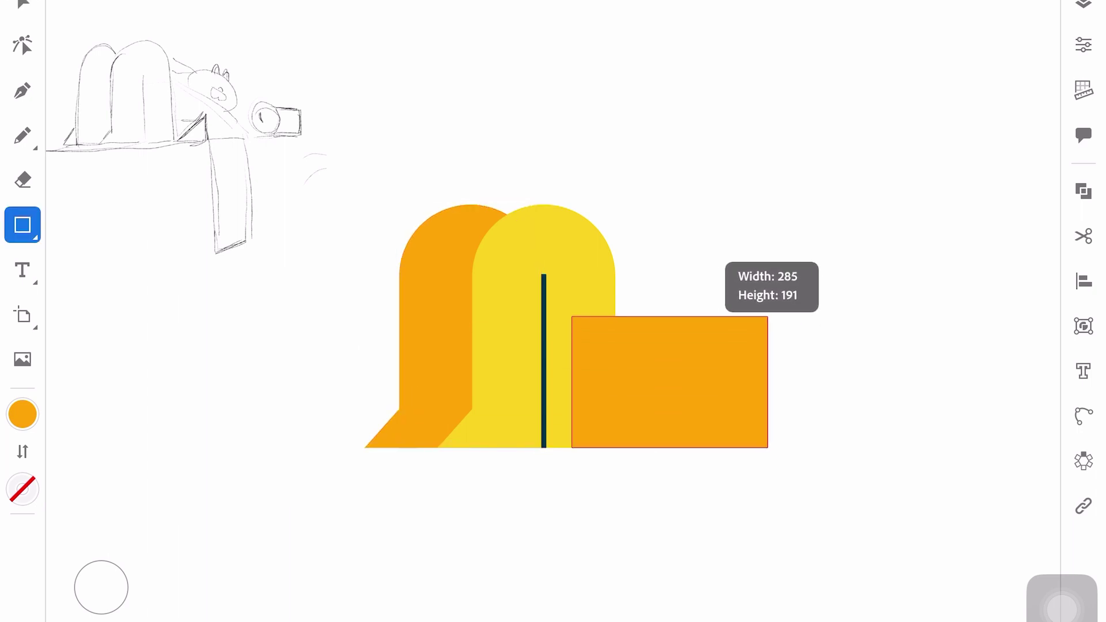
{"action": "left_click", "coordinate": [22, 414]}
{"action": "left_click", "coordinate": [200, 510]}
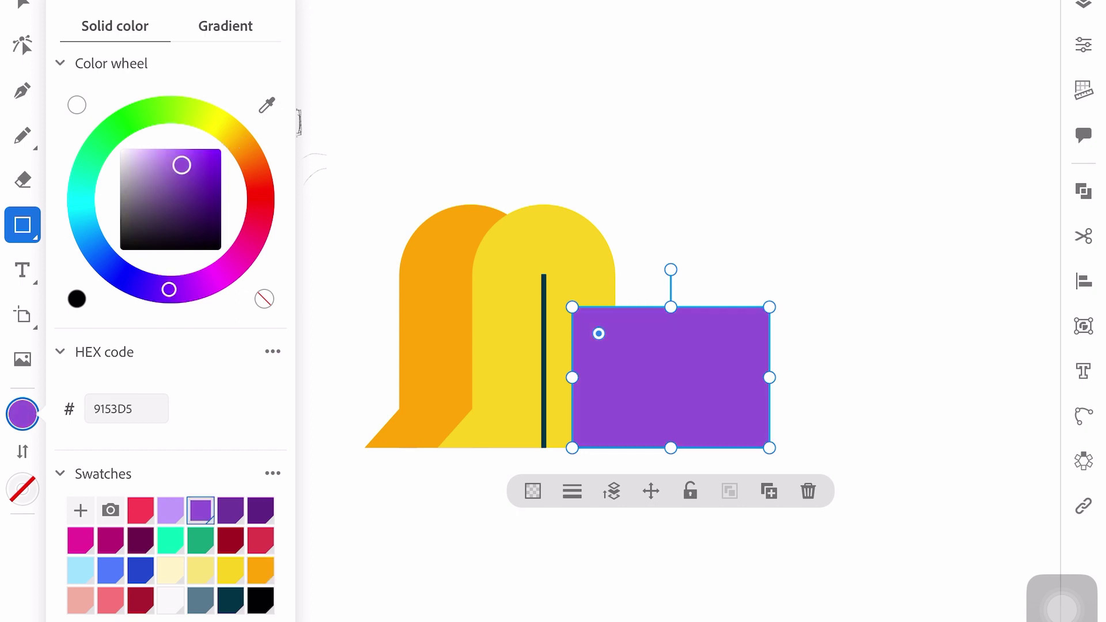
{"action": "left_click", "coordinate": [23, 45]}
{"action": "left_click", "coordinate": [770, 307]}
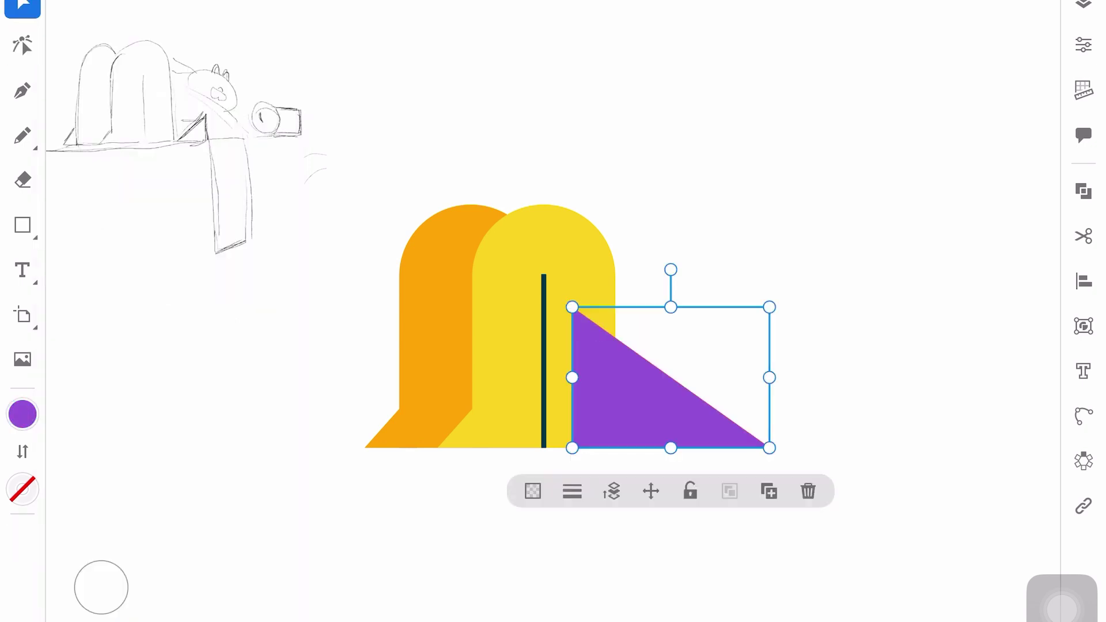
{"action": "left_click_drag", "start_coordinate": [769, 306], "coordinate": [824, 267]}
{"action": "left_click", "coordinate": [612, 491]}
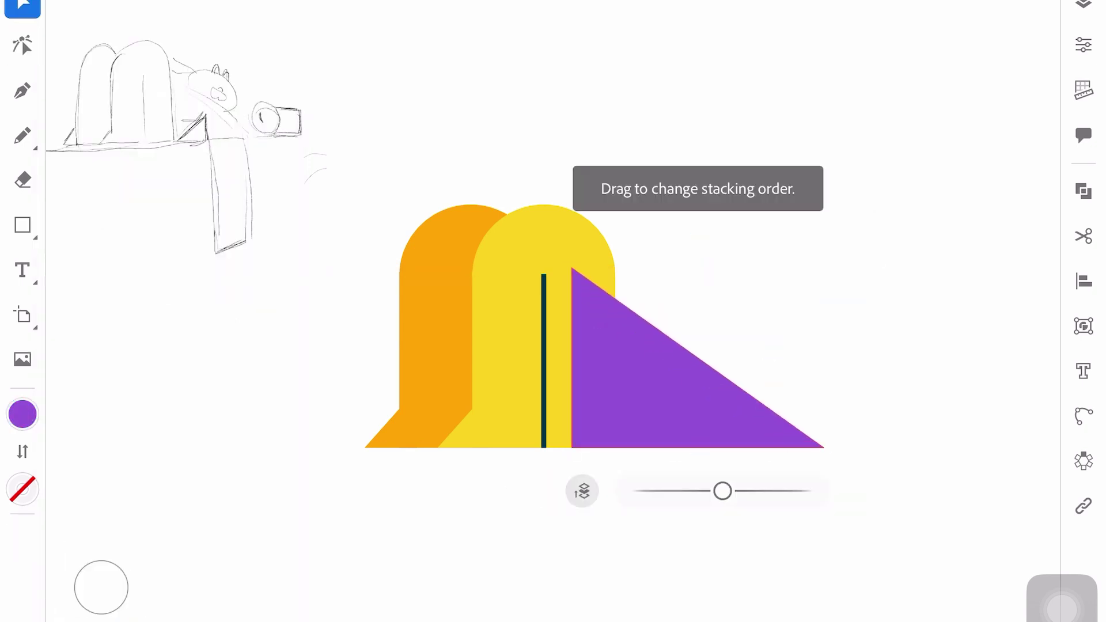
{"action": "left_click_drag", "start_coordinate": [720, 490], "coordinate": [723, 491]}
{"action": "key", "text": "Escape"}
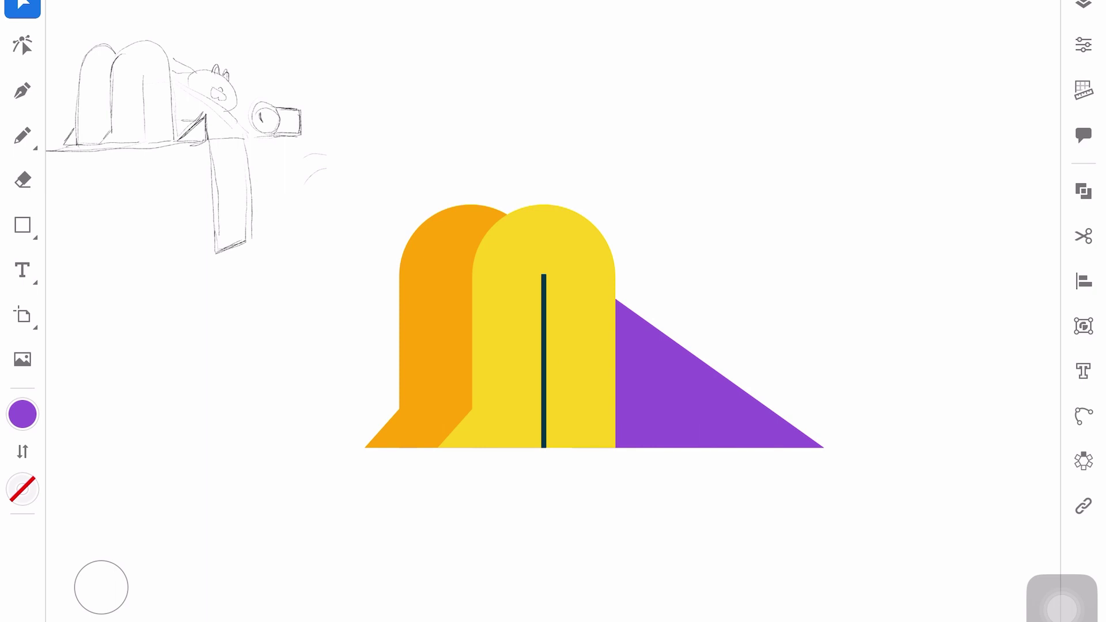
- Draw a purple bar below the triangle, move everything up and stretch the bar downward
{"action": "left_click", "coordinate": [23, 224]}
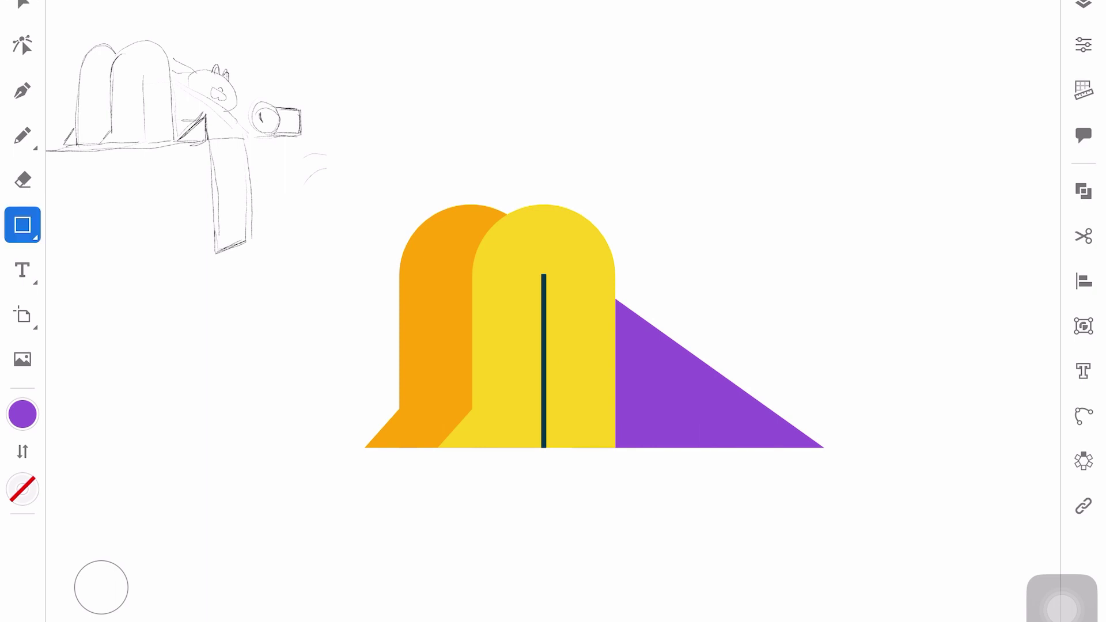
{"action": "left_click_drag", "start_coordinate": [699, 387], "coordinate": [767, 621]}
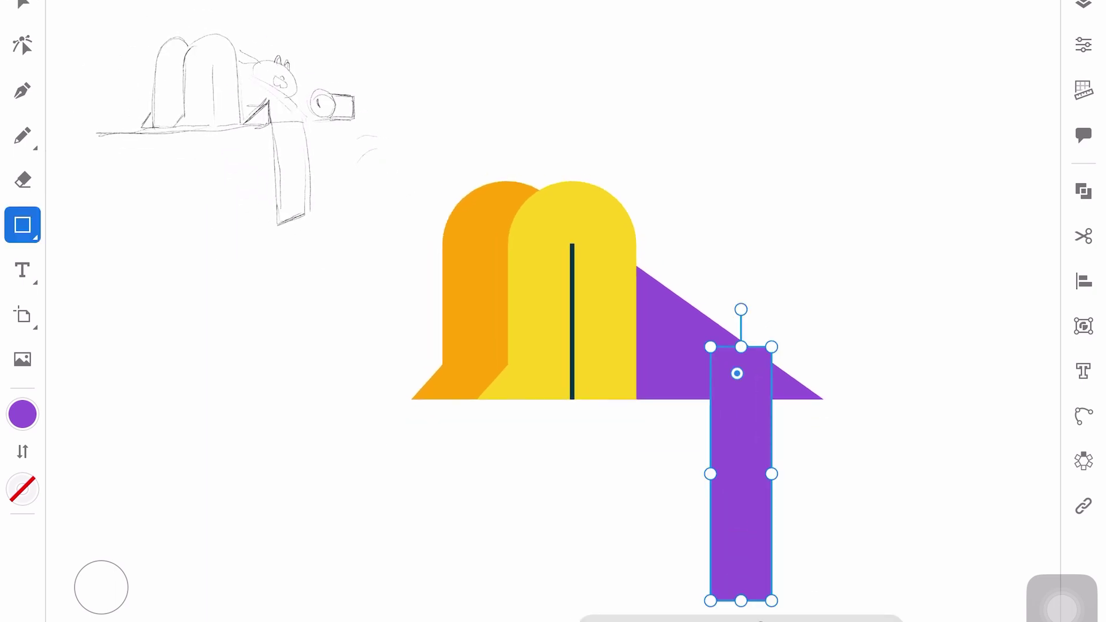
{"action": "key", "text": "v"}
{"action": "key", "text": "ctrl+a"}
{"action": "left_click_drag", "start_coordinate": [616, 345], "coordinate": [634, 245]}
{"action": "left_click_drag", "start_coordinate": [754, 403], "coordinate": [737, 401]}
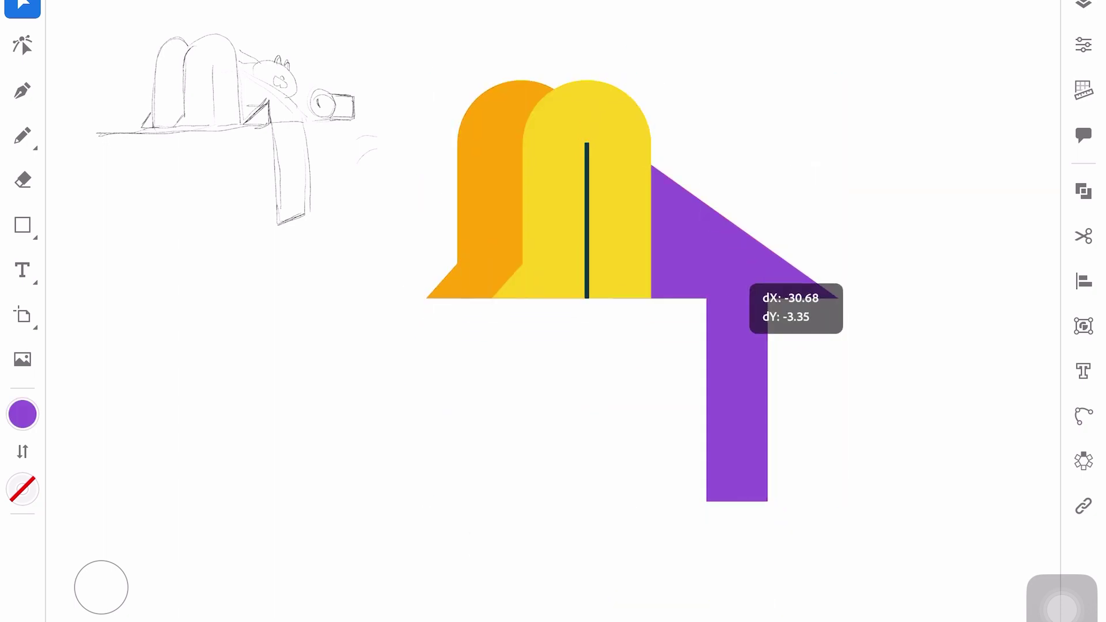
{"action": "mouse_move", "coordinate": [737, 501]}
{"action": "left_mouse_down"}
{"action": "mouse_move", "coordinate": [738, 517]}
{"action": "mouse_move", "coordinate": [739, 333]}
{"action": "left_mouse_up"}
- Duplicate the bar, shorten the copy and fill it pink beneath the purple block
{"action": "left_click", "coordinate": [836, 560]}
{"action": "left_click", "coordinate": [739, 431]}
{"action": "left_click_drag", "start_coordinate": [738, 248], "coordinate": [738, 332]}
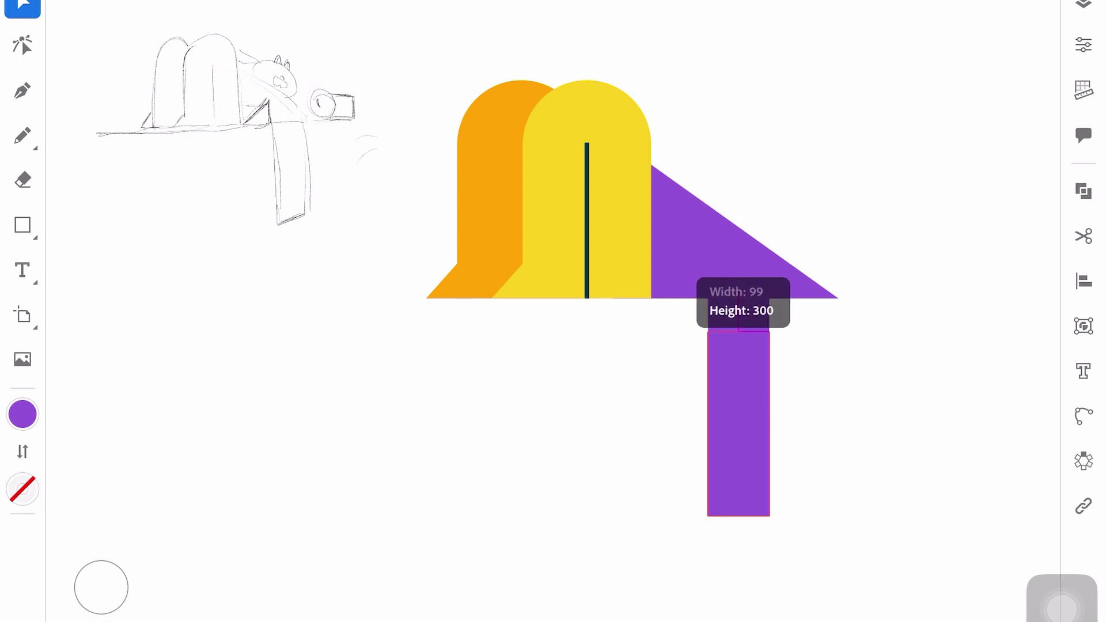
{"action": "left_click", "coordinate": [22, 414]}
{"action": "left_click", "coordinate": [111, 600]}
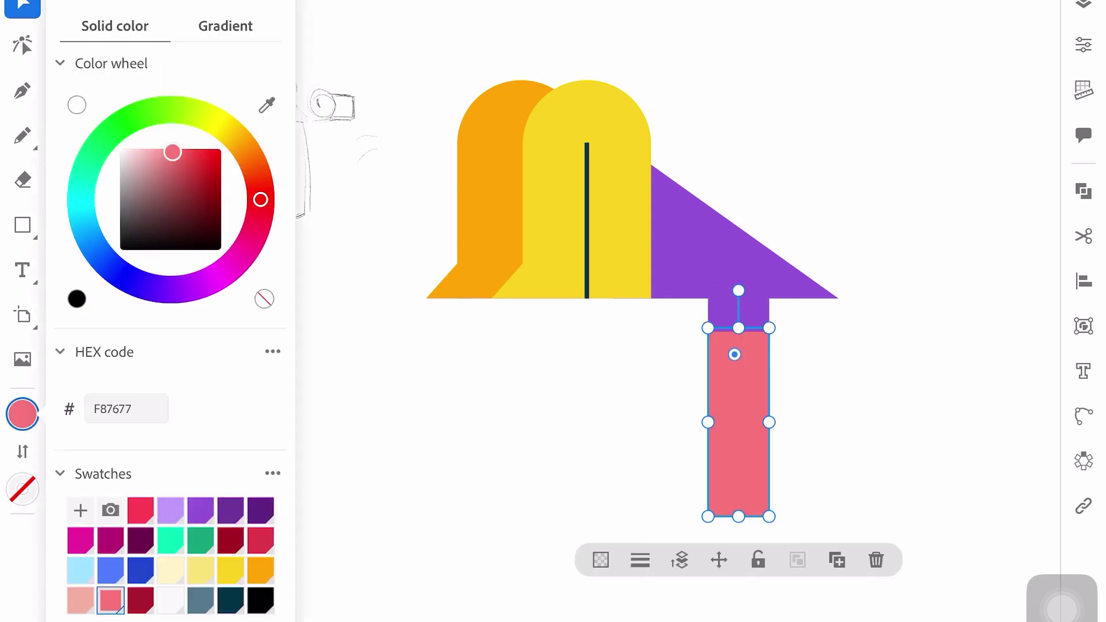
{"action": "left_click_drag", "start_coordinate": [738, 328], "coordinate": [738, 332]}
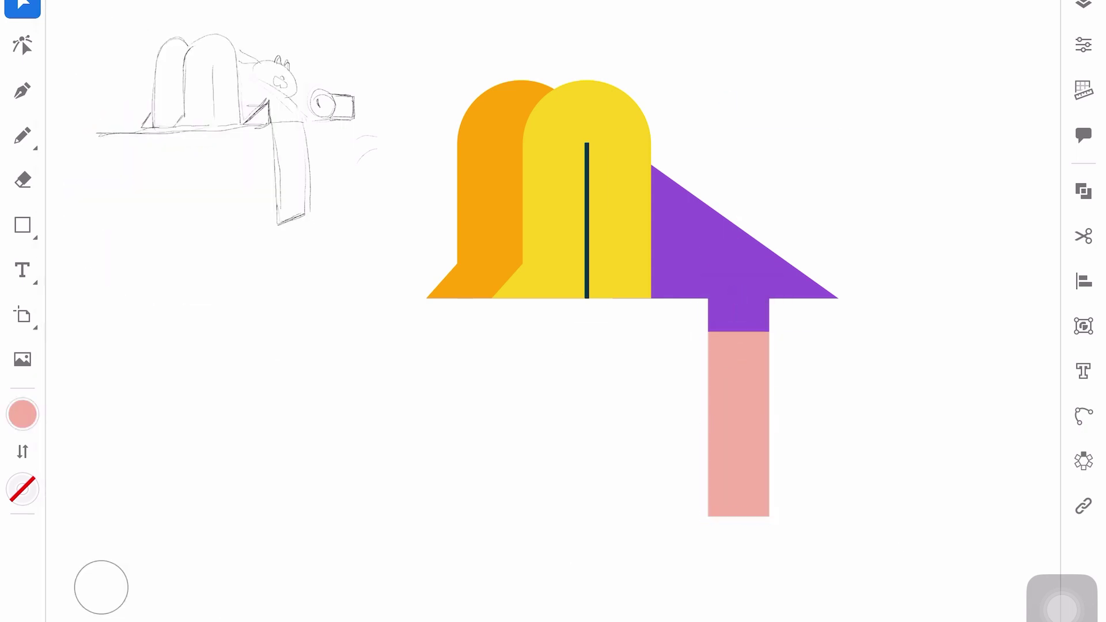
{"action": "left_click", "coordinate": [719, 248]}
- Trim the purple triangle's right tip using a rectangle and Minus Front
{"action": "left_click", "coordinate": [22, 224]}
{"action": "left_click_drag", "start_coordinate": [923, 154], "coordinate": [769, 349]}
{"action": "left_click", "coordinate": [22, 7]}
{"action": "left_click", "coordinate": [708, 253], "text": "shift"}
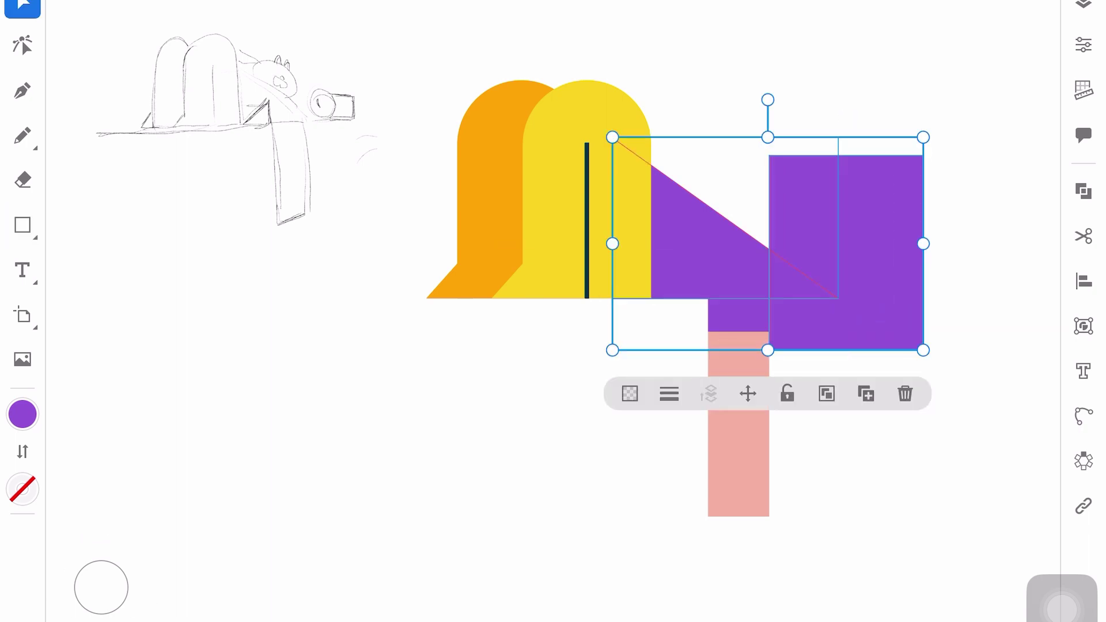
{"action": "left_click", "coordinate": [1083, 190]}
{"action": "left_click", "coordinate": [913, 346]}
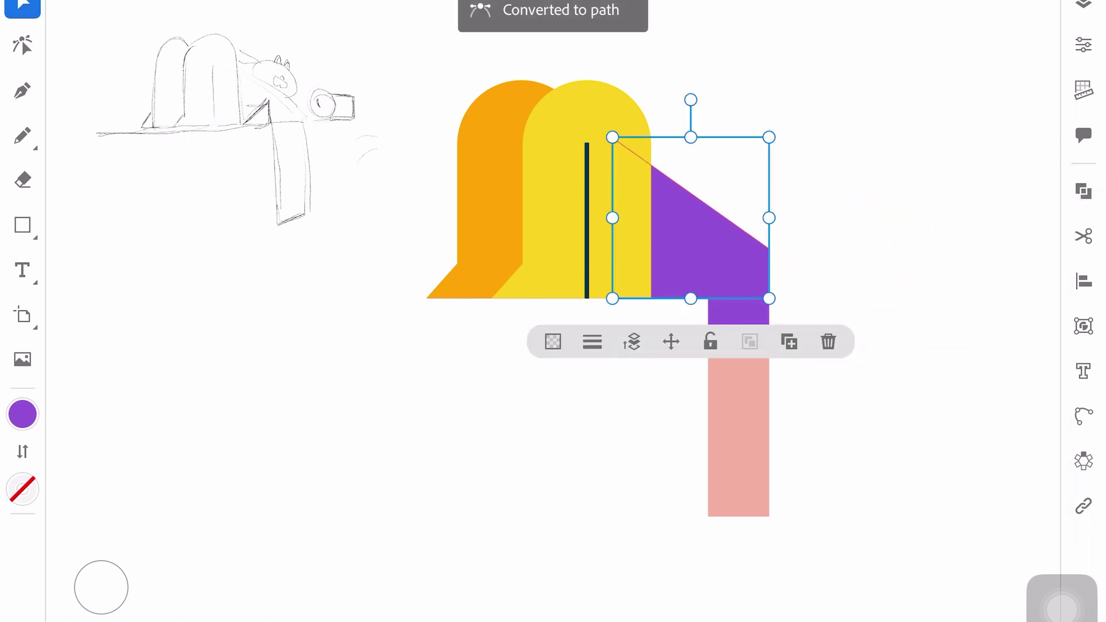
{"action": "left_click", "coordinate": [631, 341]}
{"action": "left_click", "coordinate": [893, 460]}
- Round the purple shape's outer corner and lower the small block's top edge
{"action": "left_click", "coordinate": [22, 45]}
{"action": "left_click", "coordinate": [714, 270]}
{"action": "left_click_drag", "start_coordinate": [742, 272], "coordinate": [722, 272]}
{"action": "left_click", "coordinate": [22, 6]}
{"action": "left_click", "coordinate": [738, 290]}
{"action": "key", "text": "ctrl+z"}
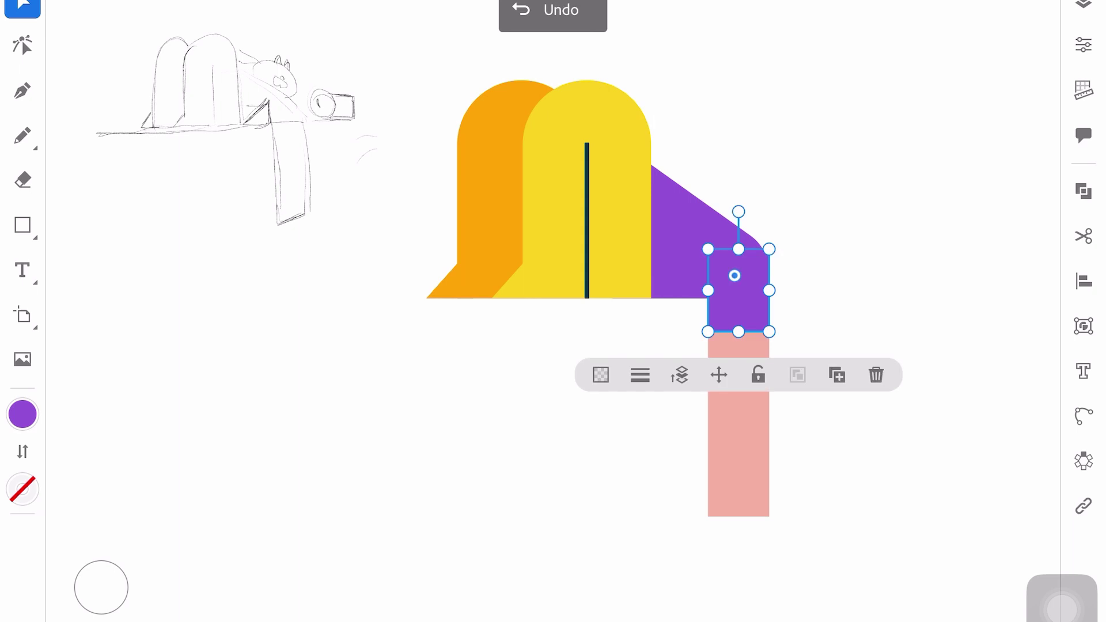
{"action": "left_click_drag", "start_coordinate": [738, 249], "coordinate": [738, 275]}
{"action": "scroll", "coordinate": [553, 288], "scroll_direction": "up", "scroll_amount": 1}
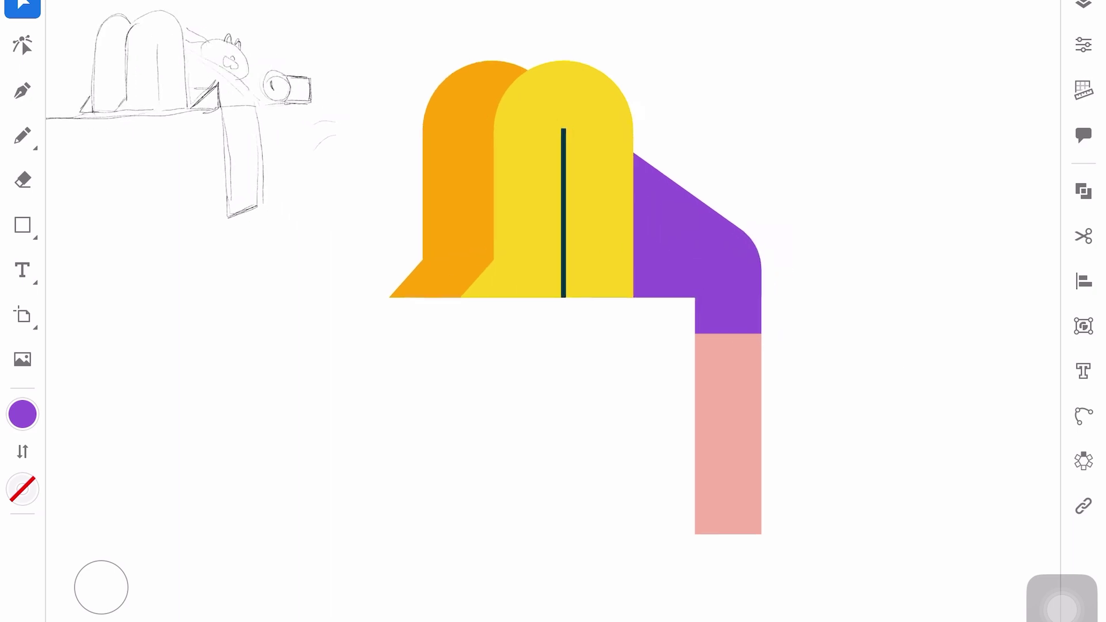
- Draw a blue square in the gap beside the yellow arch
{"action": "key", "text": "m"}
{"action": "left_click_drag", "start_coordinate": [633, 247], "coordinate": [695, 297]}
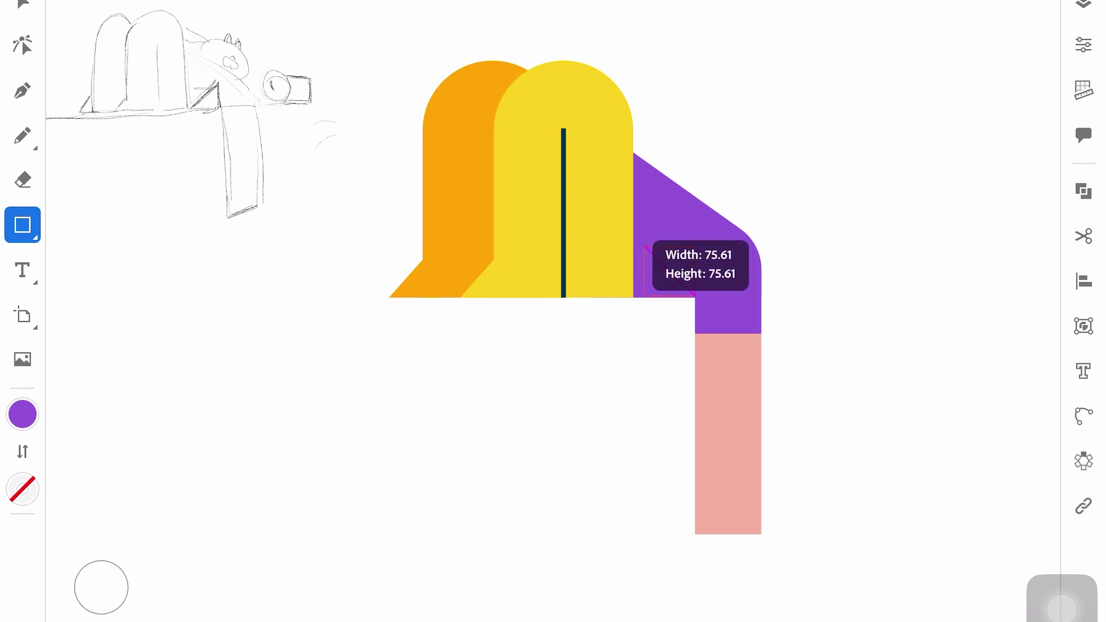
{"action": "key", "text": "v"}
{"action": "left_click", "coordinate": [663, 271]}
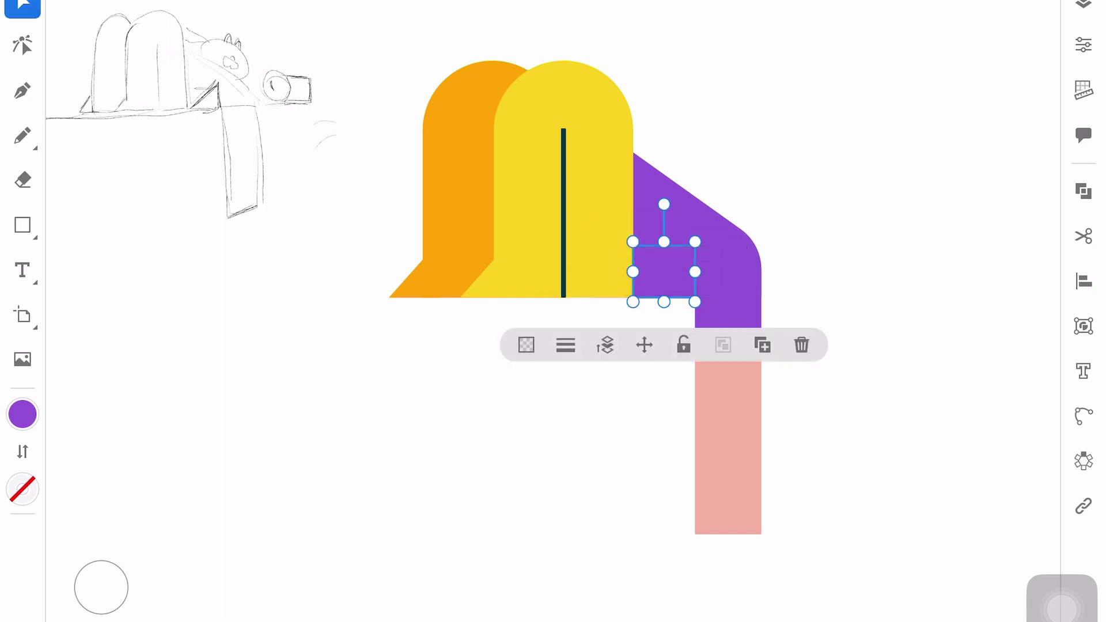
{"action": "left_click", "coordinate": [22, 414]}
{"action": "left_click", "coordinate": [140, 569]}
- Recolour the slanted purple shape light blue
{"action": "left_click", "coordinate": [892, 460]}
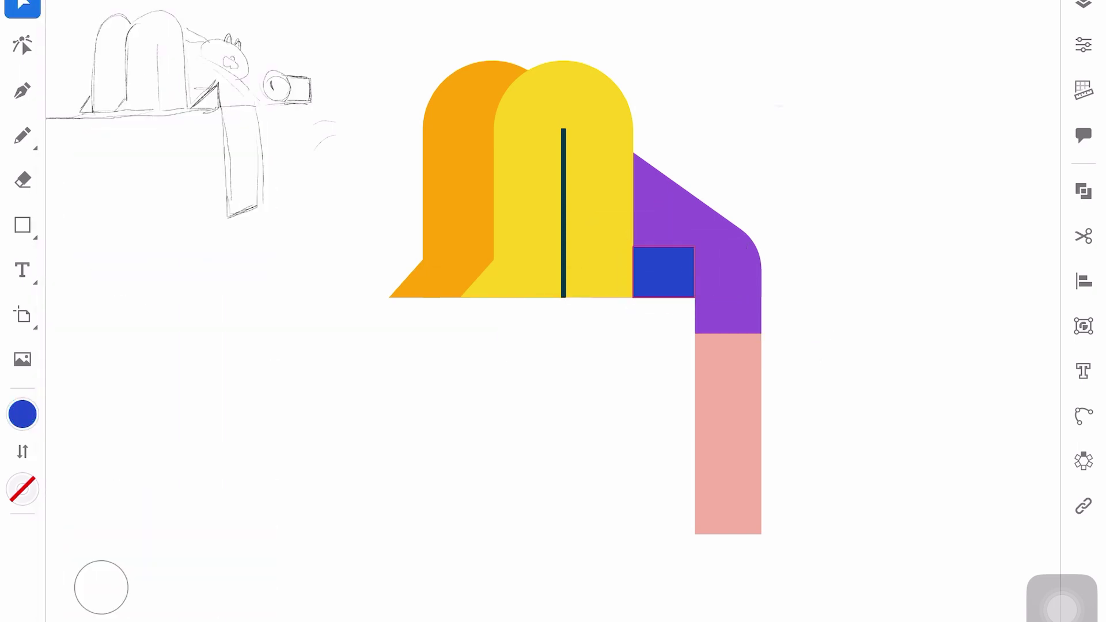
{"action": "left_click", "coordinate": [720, 219]}
{"action": "left_click", "coordinate": [22, 414]}
{"action": "left_click", "coordinate": [110, 570]}
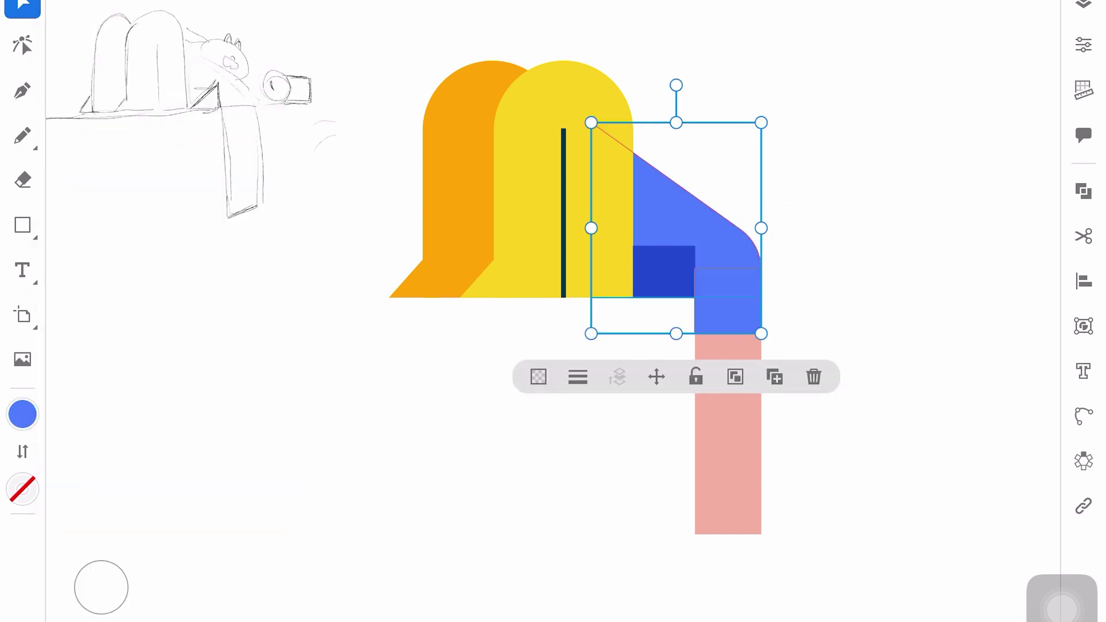
{"action": "left_click", "coordinate": [892, 460]}
{"action": "left_click", "coordinate": [663, 271]}
- Delete the dark-blue square's top-left anchor to make a corner triangle
{"action": "left_click", "coordinate": [23, 90]}
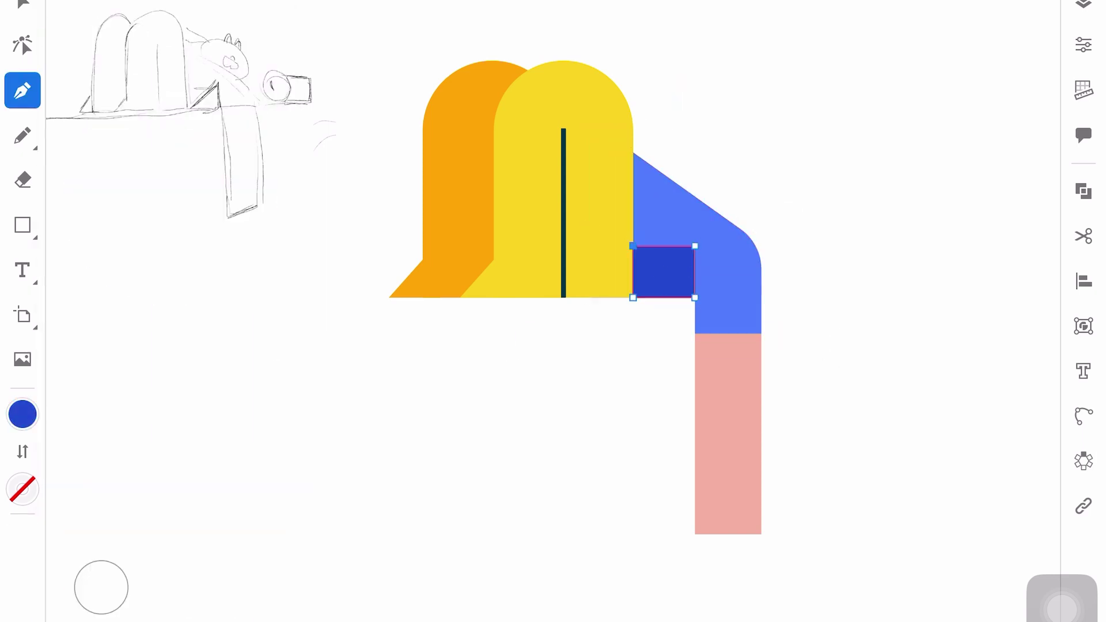
{"action": "left_click", "coordinate": [22, 45]}
{"action": "left_click", "coordinate": [659, 272]}
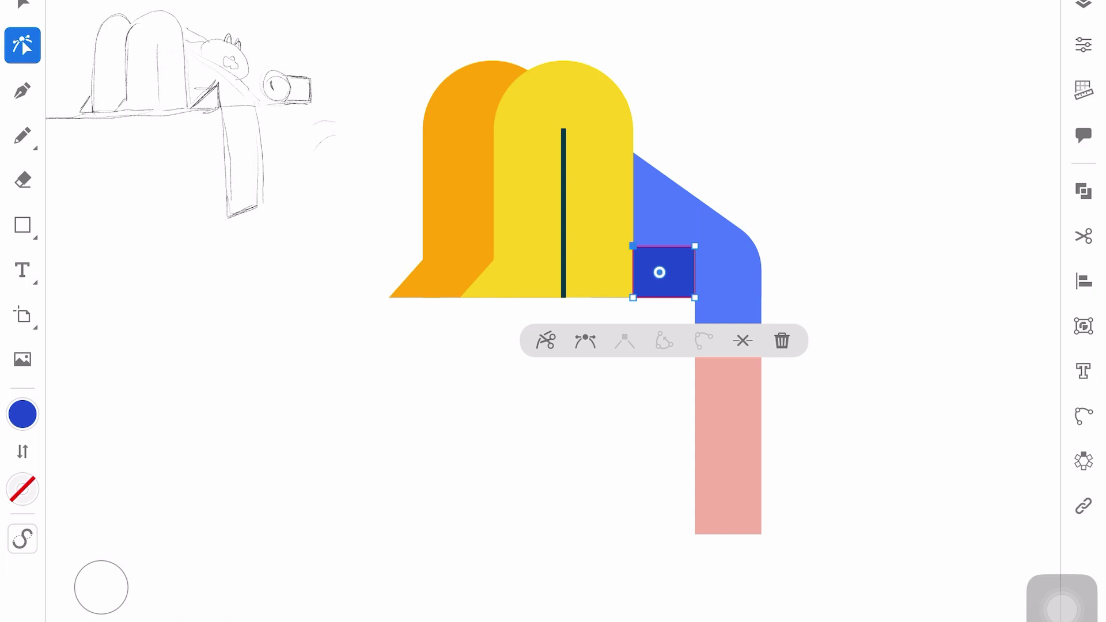
{"action": "left_click", "coordinate": [781, 340]}
{"action": "scroll", "coordinate": [662, 271], "scroll_direction": "up", "scroll_amount": 5}
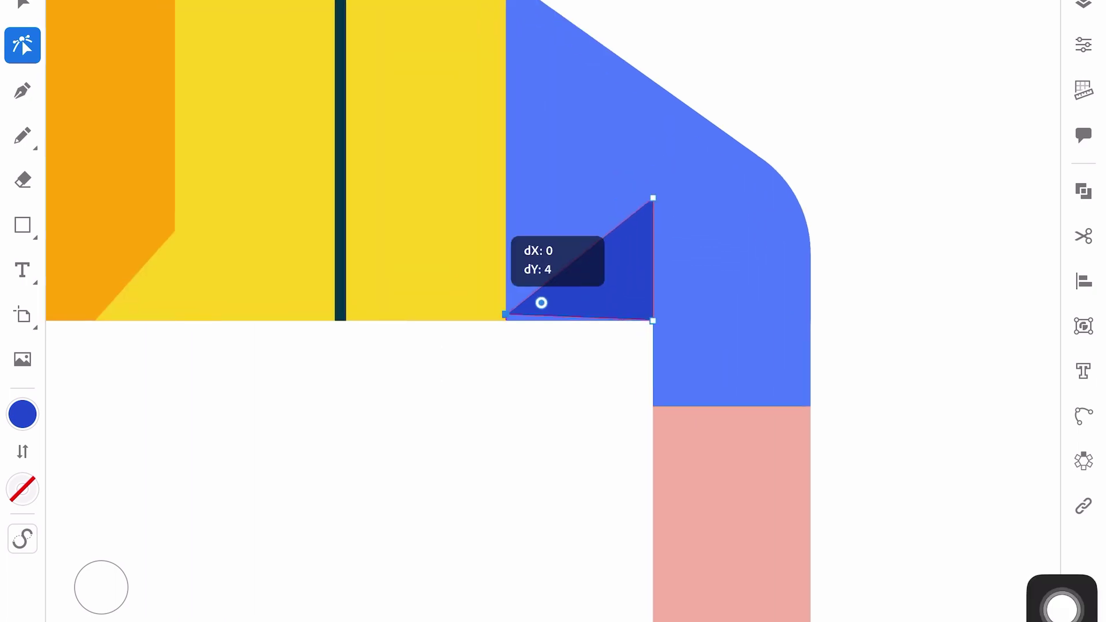
{"action": "scroll", "coordinate": [526, 254], "scroll_direction": "up", "scroll_amount": 3}
{"action": "left_click", "coordinate": [436, 329]}
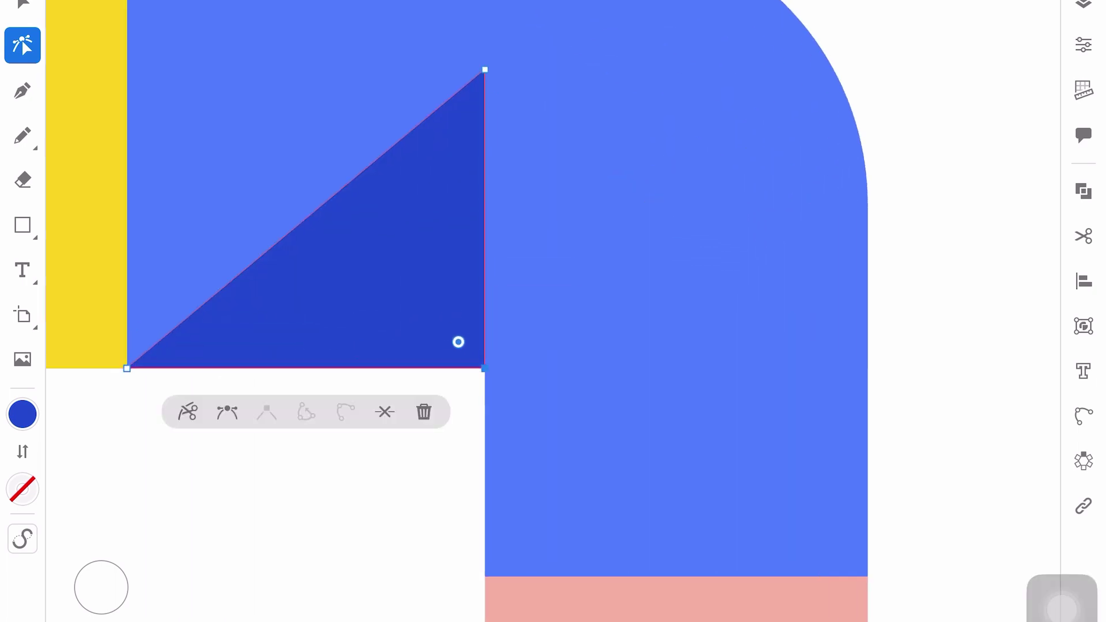
{"action": "scroll", "coordinate": [527, 253], "scroll_direction": "down", "scroll_amount": 5}
{"action": "left_click", "coordinate": [653, 344]}
{"action": "scroll", "coordinate": [474, 173], "scroll_direction": "down", "scroll_amount": 2}
- Raise the pink leg's bottom-right anchor so its bottom edge slants
{"action": "left_click", "coordinate": [667, 507]}
{"action": "left_click_drag", "start_coordinate": [693, 534], "coordinate": [694, 517]}
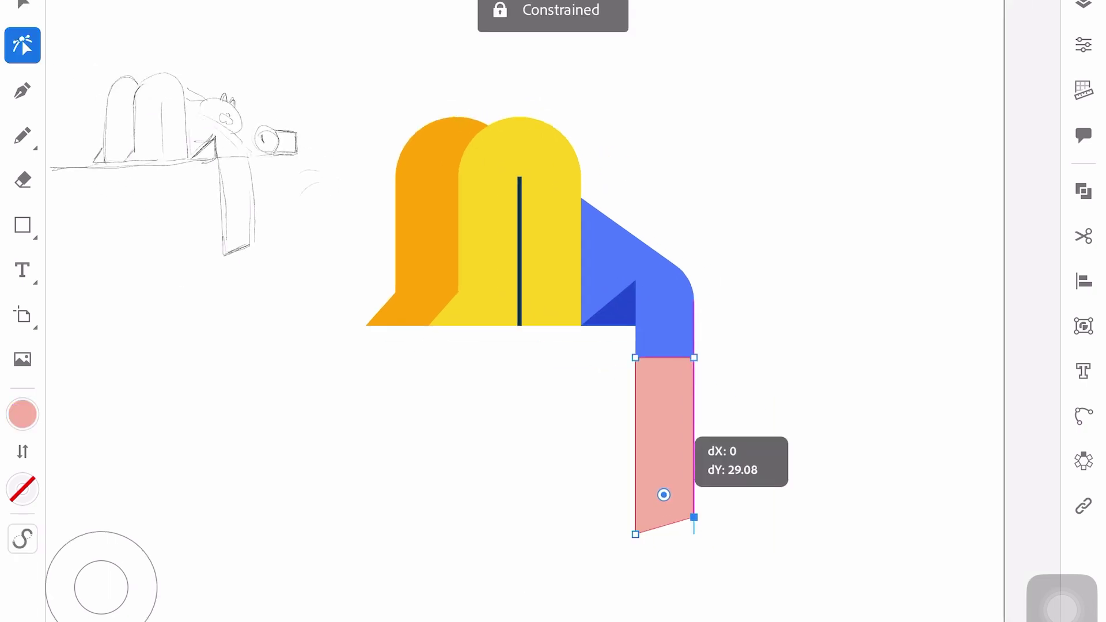
{"action": "key", "text": "v"}
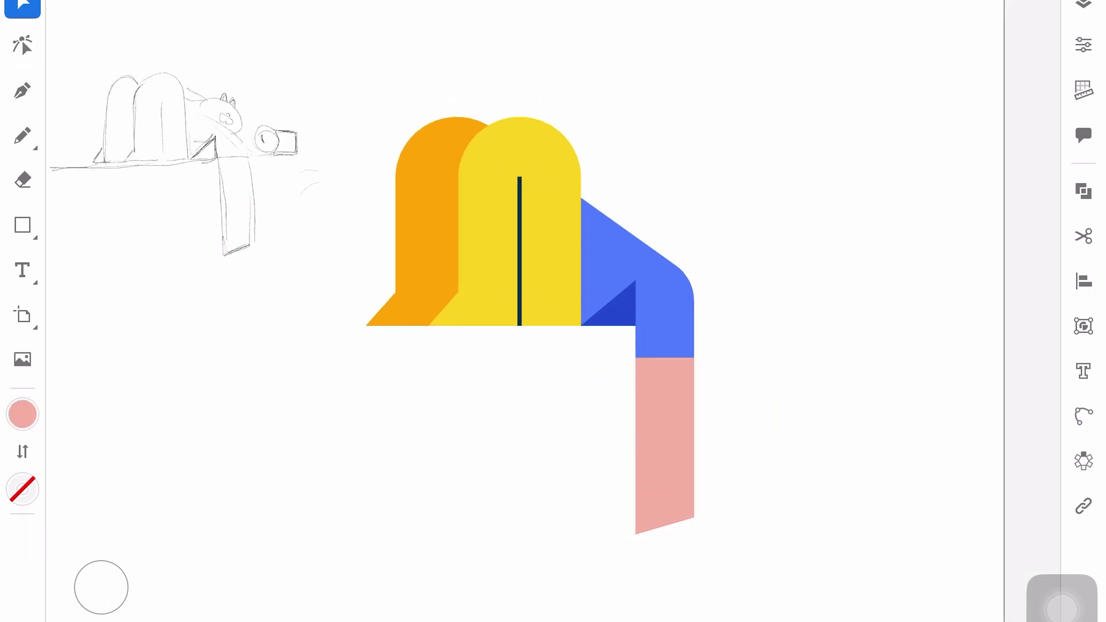
{"action": "left_click", "coordinate": [22, 224]}
{"action": "left_click", "coordinate": [68, 224]}
- Draw a pink circle head and place it beside the blue arm
{"action": "left_click_drag", "start_coordinate": [731, 249], "coordinate": [799, 316]}
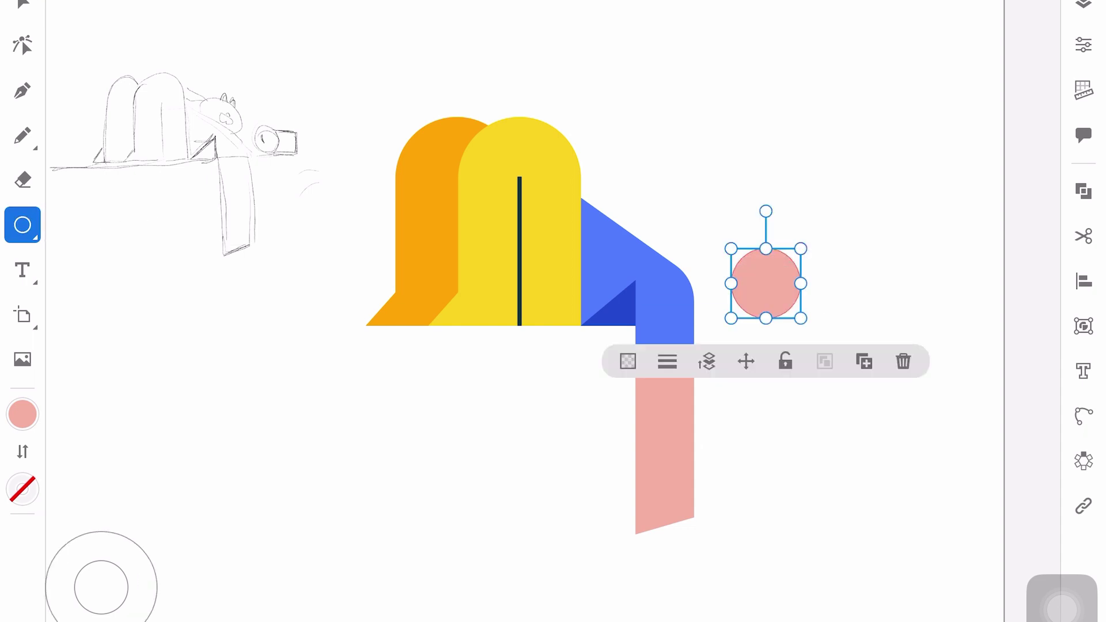
{"action": "mouse_move", "coordinate": [765, 283]}
{"action": "left_mouse_down"}
{"action": "mouse_move", "coordinate": [742, 294]}
{"action": "mouse_move", "coordinate": [838, 316]}
{"action": "left_mouse_up"}
{"action": "left_click", "coordinate": [22, 6]}
{"action": "left_click", "coordinate": [22, 225]}
{"action": "key", "text": "ctrl+z"}
- Add a narrow dark teal (003344) rectangle tucked behind the pink circle
{"action": "left_click", "coordinate": [23, 224]}
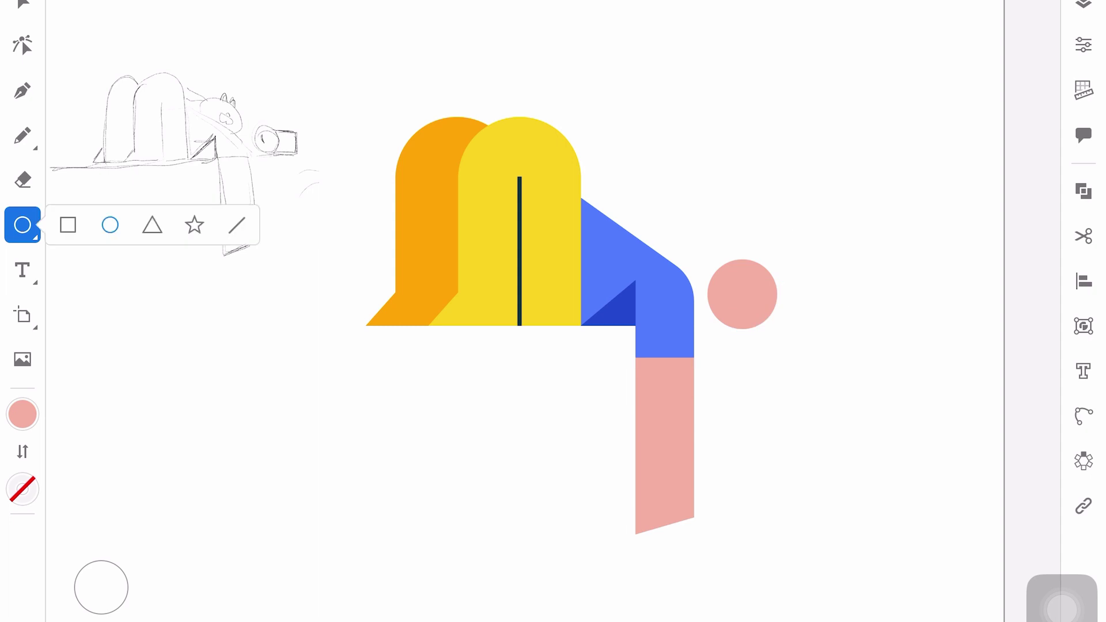
{"action": "left_click", "coordinate": [67, 225]}
{"action": "left_click_drag", "start_coordinate": [741, 272], "coordinate": [828, 332]}
{"action": "left_click", "coordinate": [23, 413]}
{"action": "left_click", "coordinate": [230, 600]}
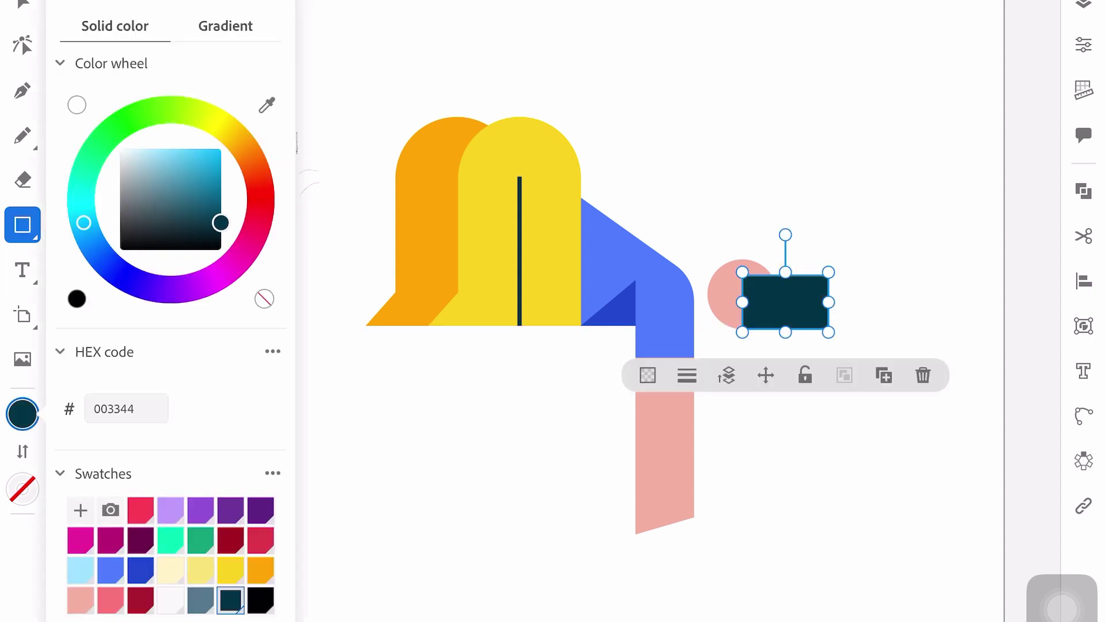
{"action": "left_click", "coordinate": [22, 6]}
{"action": "left_click", "coordinate": [727, 375]}
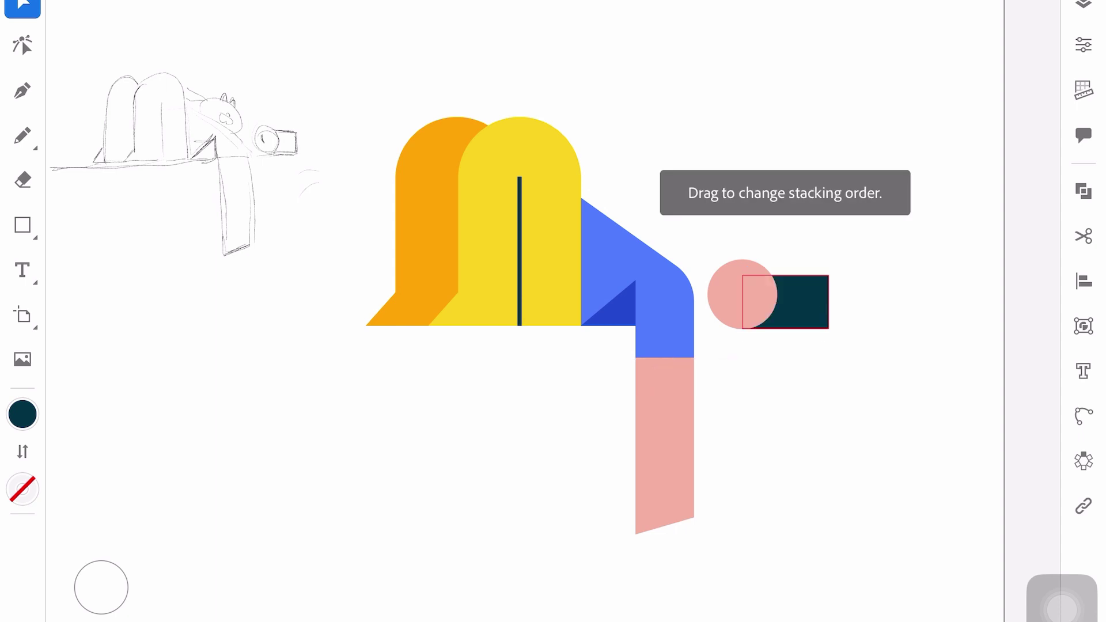
{"action": "left_click", "coordinate": [801, 302]}
{"action": "left_click_drag", "start_coordinate": [828, 302], "coordinate": [821, 302]}
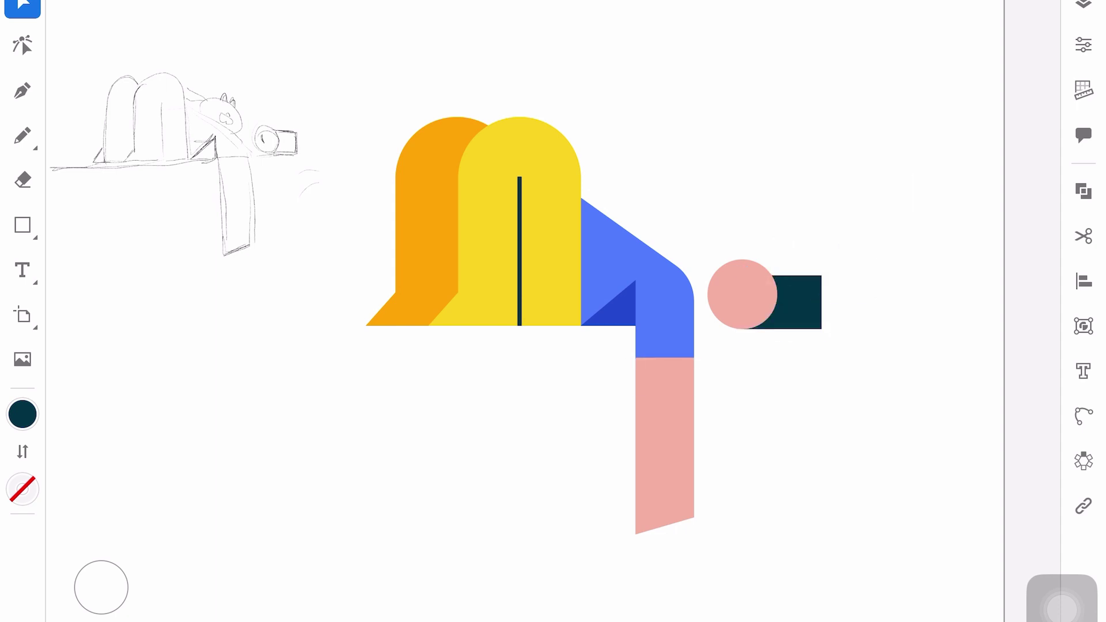
{"action": "left_click", "coordinate": [22, 224]}
{"action": "left_click", "coordinate": [109, 225]}
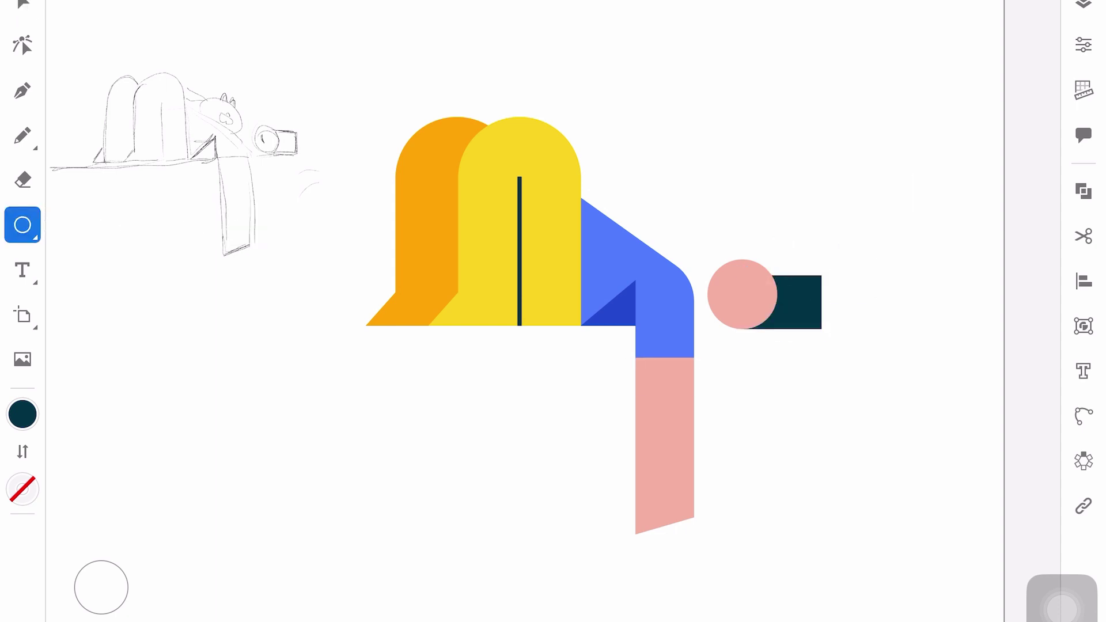
- Draw a small circle above the head with a tall rectangle over its right half
{"action": "left_click_drag", "start_coordinate": [718, 91], "coordinate": [758, 130]}
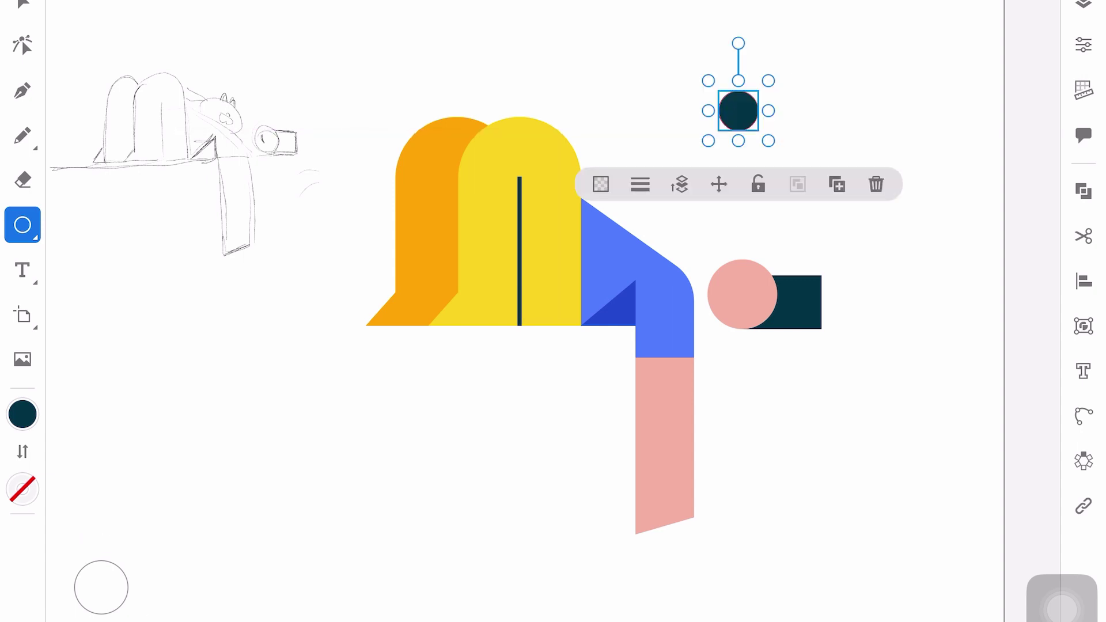
{"action": "left_click", "coordinate": [22, 414]}
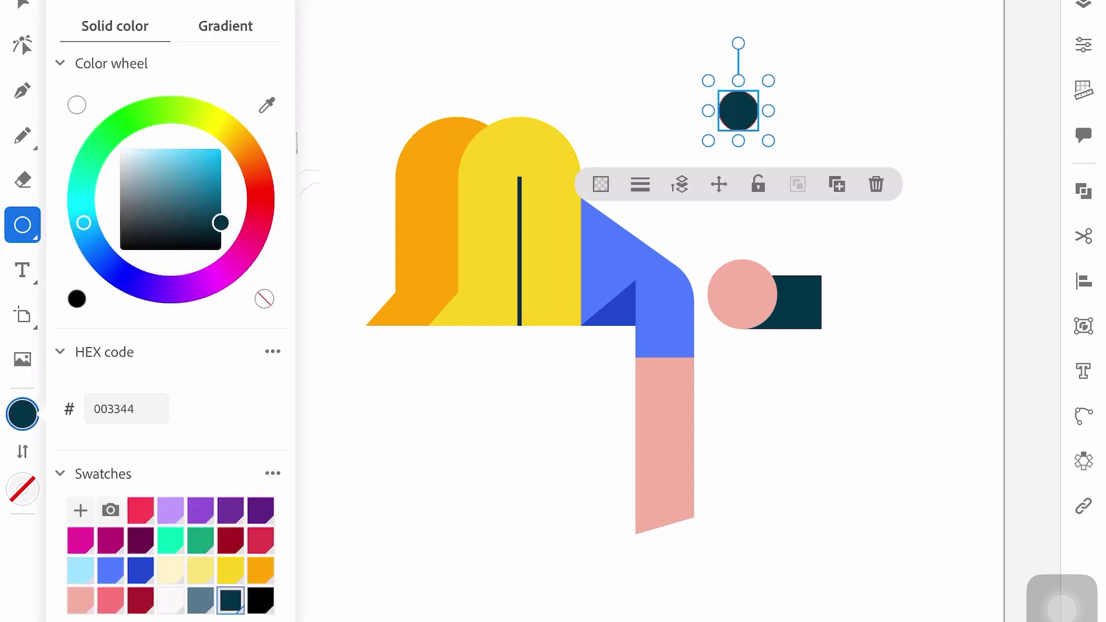
{"action": "left_click", "coordinate": [22, 225]}
{"action": "left_click", "coordinate": [67, 225]}
{"action": "left_click_drag", "start_coordinate": [737, 17], "coordinate": [794, 164]}
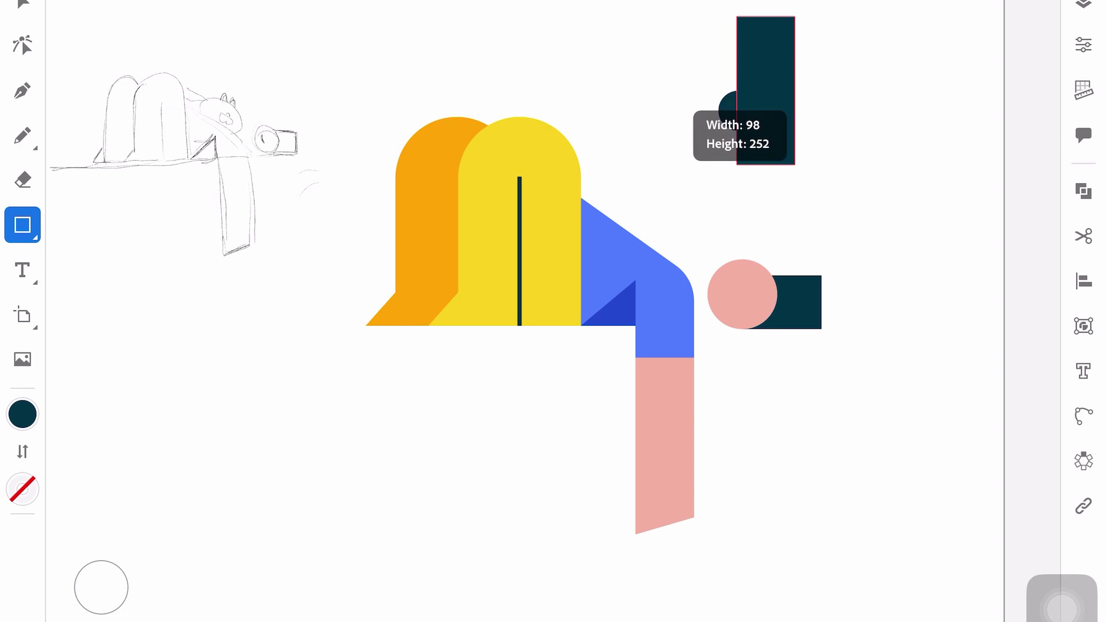
{"action": "key", "text": "v"}
{"action": "left_click_drag", "start_coordinate": [766, 90], "coordinate": [766, 95]}
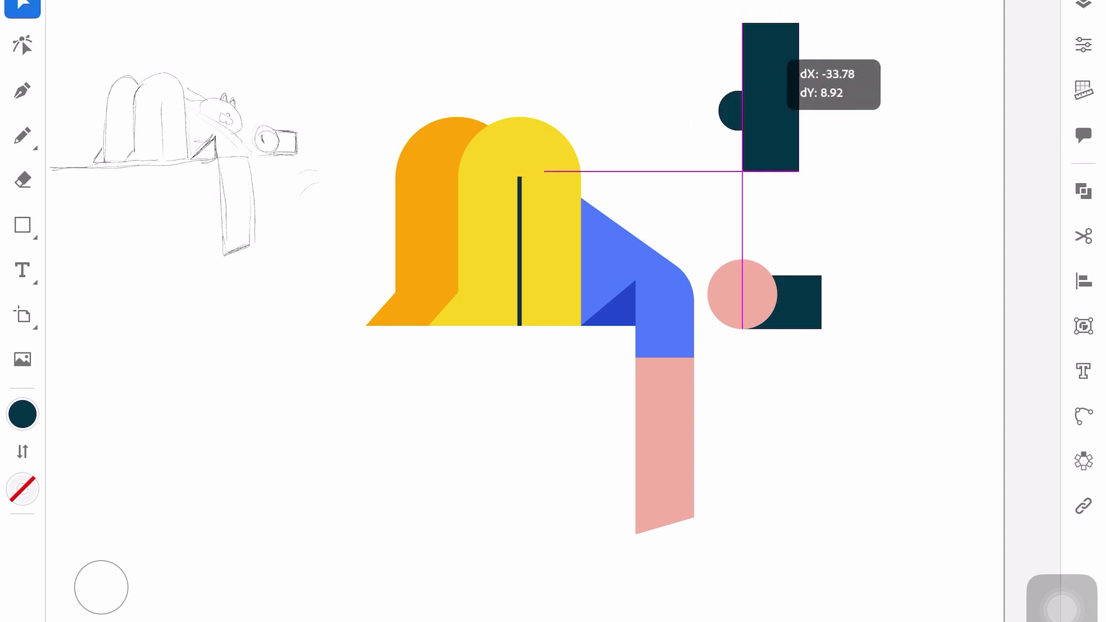
- Minus Front the rectangle, move the half-circle onto the pink head and fill it white
{"action": "left_click", "coordinate": [1083, 191]}
{"action": "left_click", "coordinate": [863, 271]}
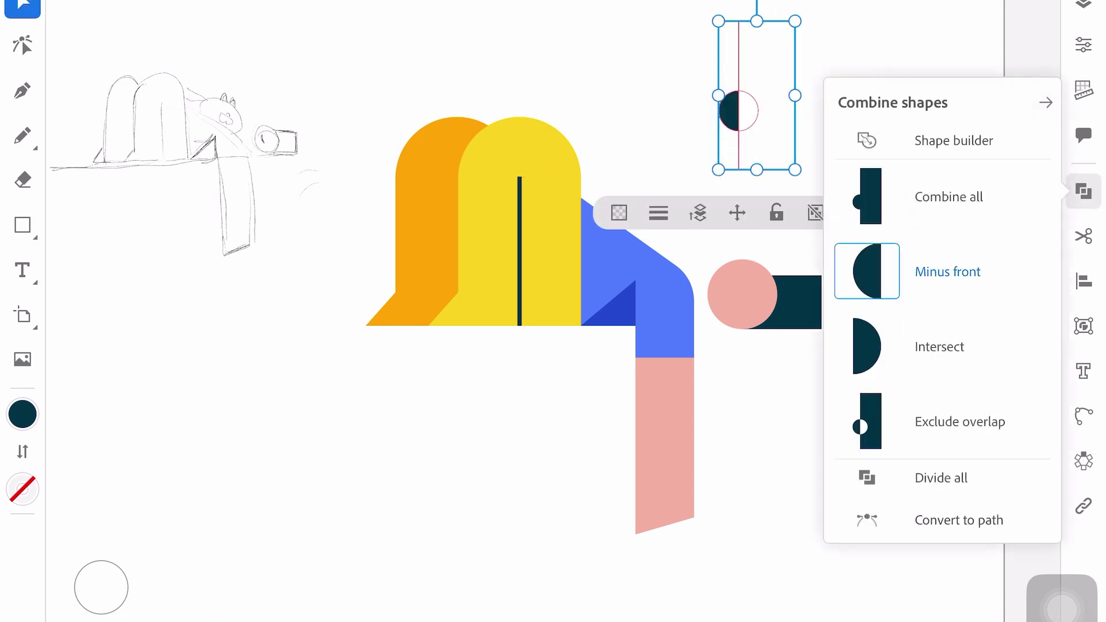
{"action": "left_click", "coordinate": [950, 518]}
{"action": "left_click_drag", "start_coordinate": [728, 111], "coordinate": [730, 294]}
{"action": "left_click", "coordinate": [22, 414]}
{"action": "left_click", "coordinate": [170, 600]}
{"action": "scroll", "coordinate": [800, 307], "scroll_direction": "up", "scroll_amount": 5}
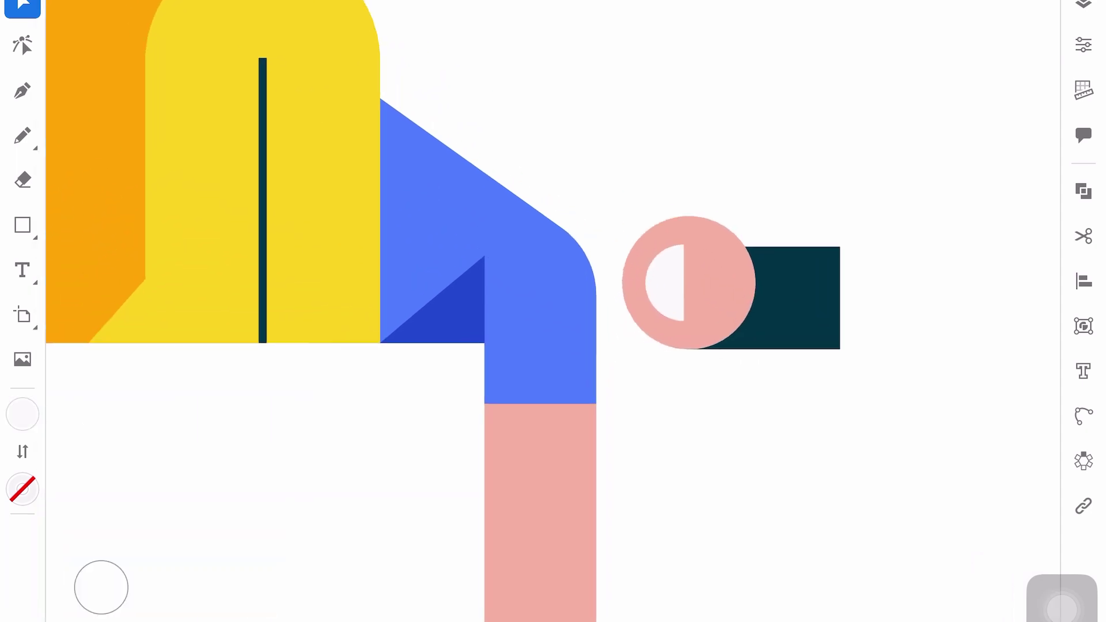
{"action": "left_click", "coordinate": [665, 283]}
- Move the head onto the table top and extend the mauve table downward and left
{"action": "scroll", "coordinate": [552, 311], "scroll_direction": "down", "scroll_amount": 5}
{"action": "mouse_move", "coordinate": [649, 361]}
{"action": "left_mouse_down"}
{"action": "mouse_move", "coordinate": [646, 341]}
{"action": "mouse_move", "coordinate": [638, 351]}
{"action": "left_mouse_up"}
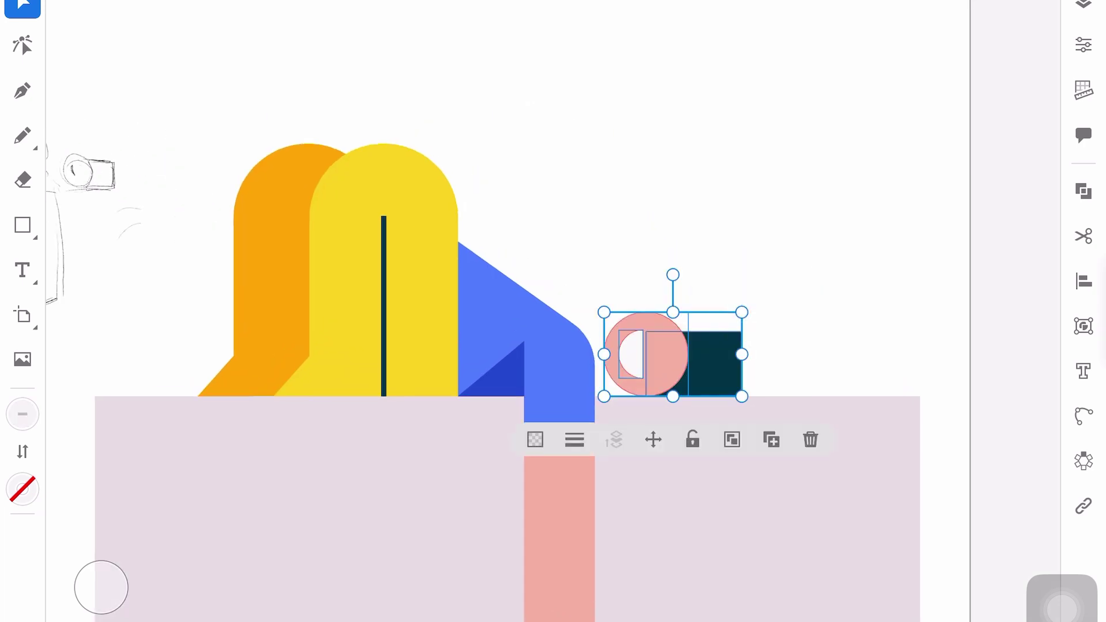
{"action": "left_click", "coordinate": [806, 173]}
{"action": "scroll", "coordinate": [552, 311], "scroll_direction": "down", "scroll_amount": 3}
{"action": "left_click_drag", "start_coordinate": [561, 577], "coordinate": [561, 619]}
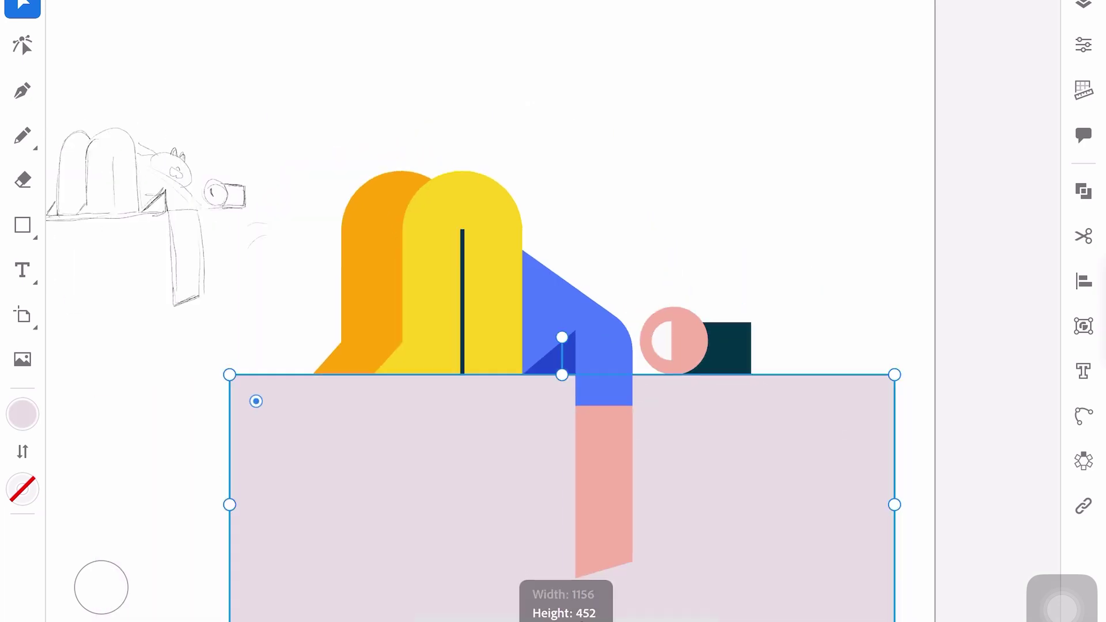
{"action": "left_click_drag", "start_coordinate": [229, 478], "coordinate": [200, 478]}
- Duplicate the pink leg, colour the copy darker pink, and reshape it into a triangle
{"action": "left_click", "coordinate": [604, 489]}
{"action": "left_click", "coordinate": [702, 617]}
{"action": "left_click", "coordinate": [22, 413]}
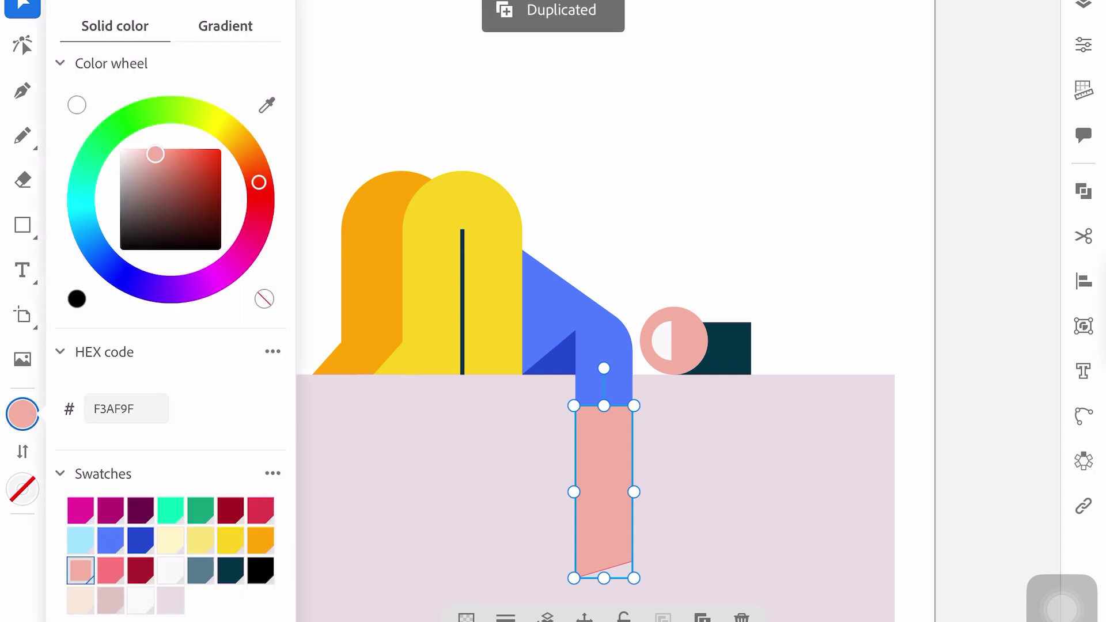
{"action": "left_click", "coordinate": [173, 151]}
{"action": "left_click", "coordinate": [22, 45]}
{"action": "mouse_move", "coordinate": [632, 562]}
{"action": "left_mouse_down"}
{"action": "mouse_move", "coordinate": [575, 578]}
{"action": "mouse_move", "coordinate": [575, 435]}
{"action": "left_mouse_up"}
{"action": "left_click", "coordinate": [22, 6]}
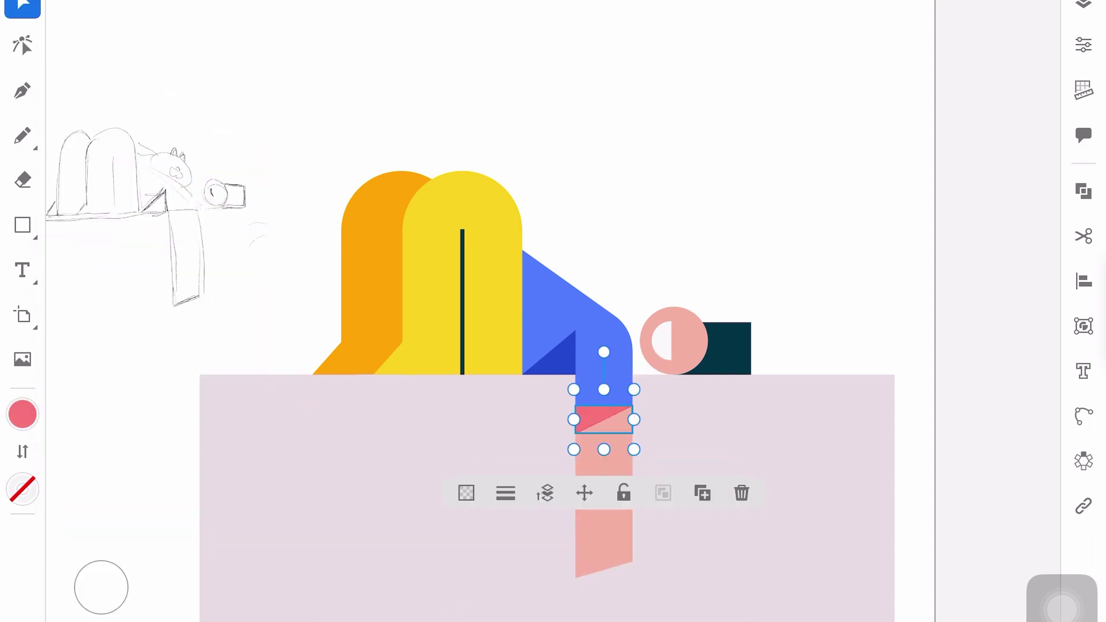
{"action": "left_click", "coordinate": [749, 173]}
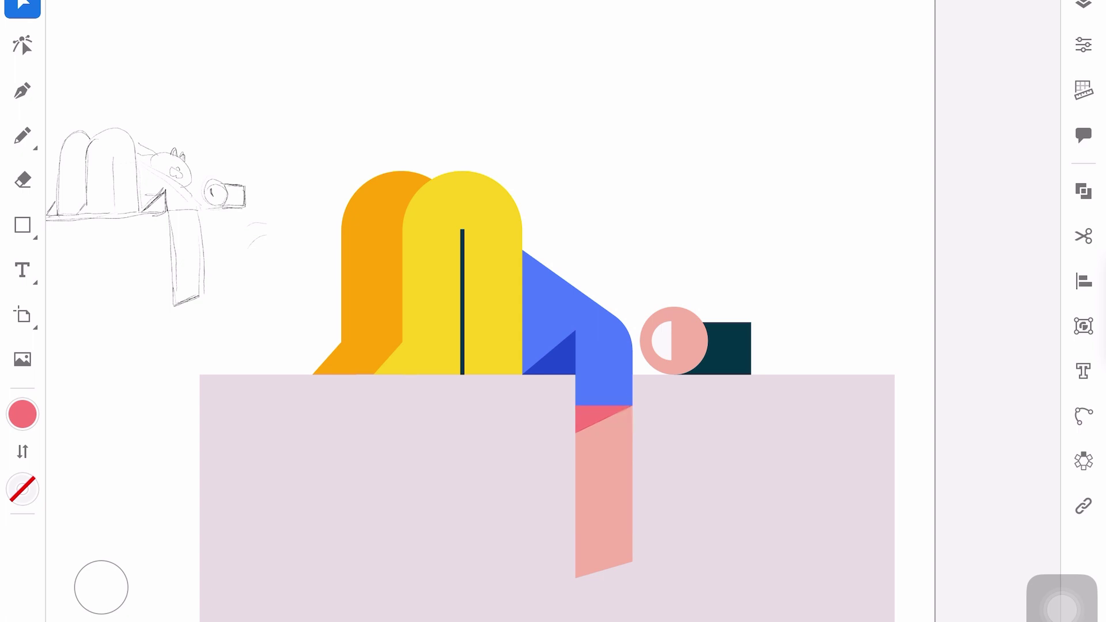
- Drag the blue arm's bottom-left corner further left under the yellow hair arch
{"action": "left_click", "coordinate": [490, 288]}
{"action": "left_click", "coordinate": [22, 45]}
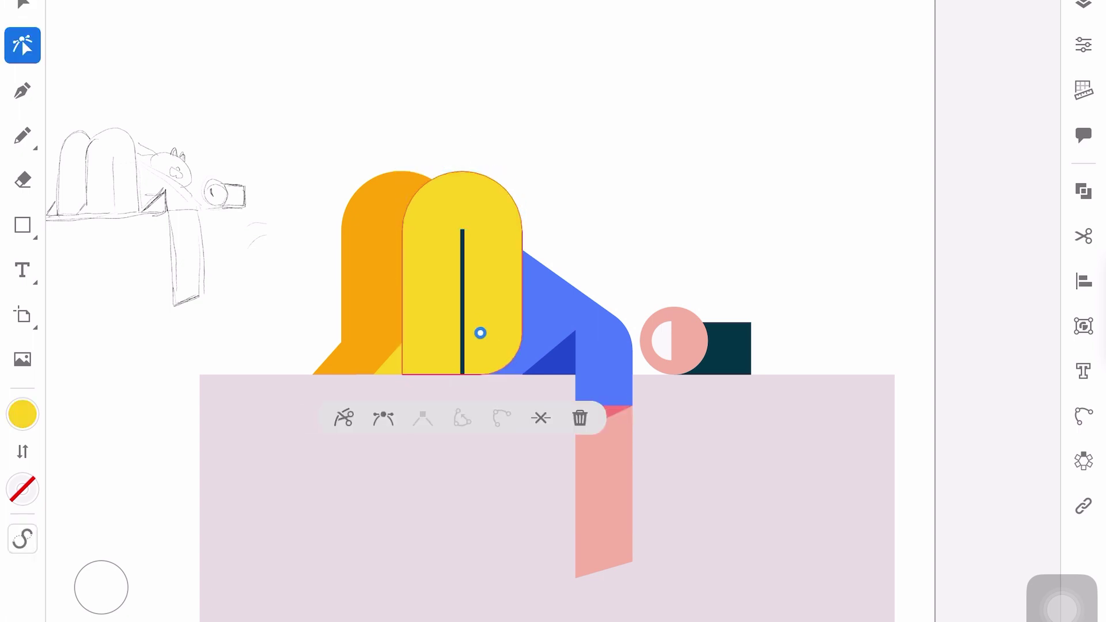
{"action": "left_click", "coordinate": [501, 254]}
{"action": "left_click_drag", "start_coordinate": [513, 349], "coordinate": [492, 349]}
{"action": "left_click", "coordinate": [22, 6]}
{"action": "left_click", "coordinate": [748, 173]}
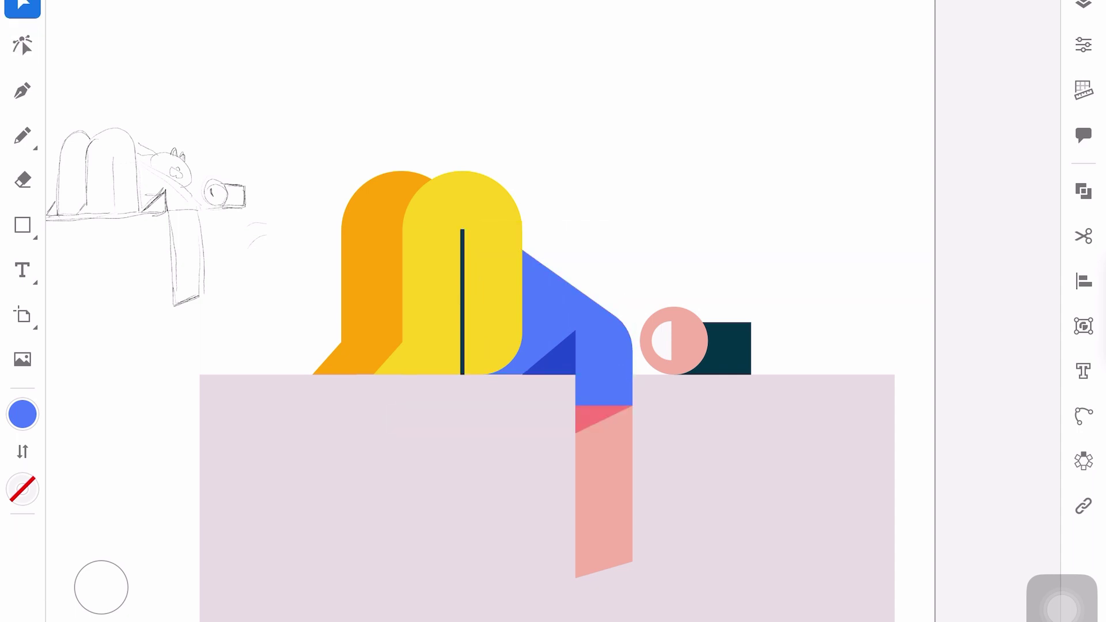
- Nudge the dark-blue triangle slightly left, then select the orange triangle and orange arch
{"action": "scroll", "coordinate": [560, 388], "scroll_direction": "up", "scroll_amount": 5}
{"action": "left_click", "coordinate": [22, 45]}
{"action": "left_click", "coordinate": [547, 311]}
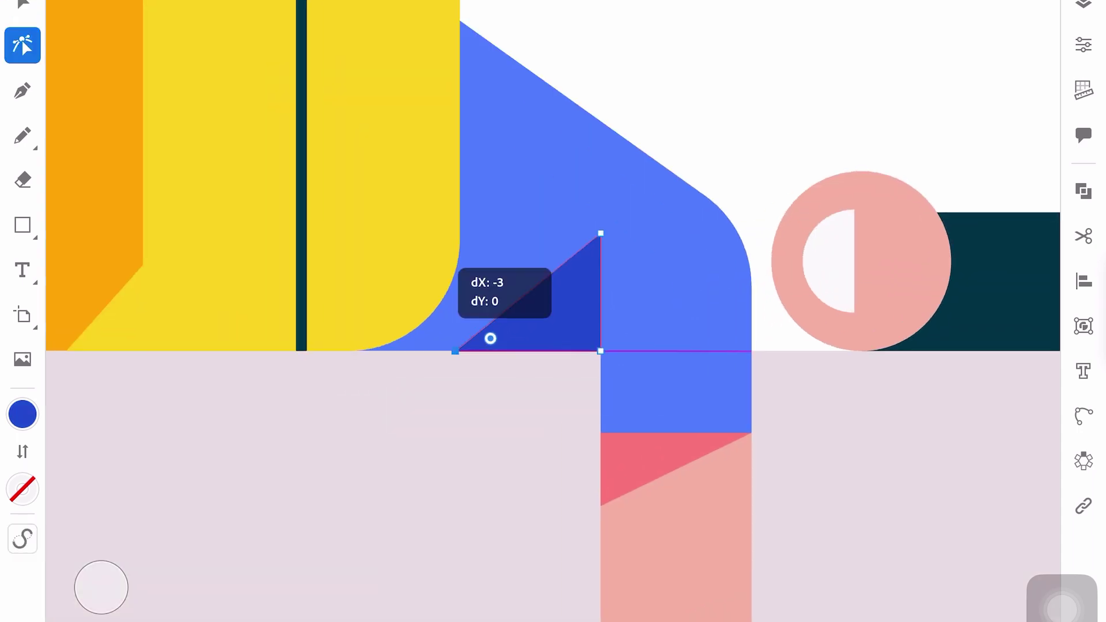
{"action": "scroll", "coordinate": [553, 311], "scroll_direction": "down", "scroll_amount": 5}
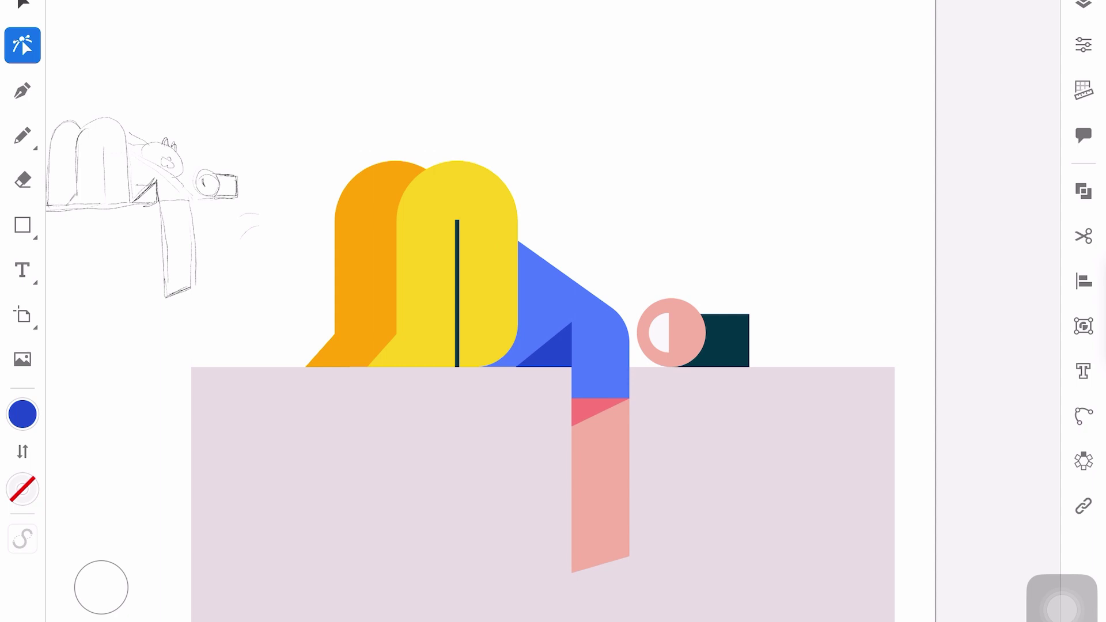
{"action": "left_click", "coordinate": [22, 6]}
{"action": "left_click", "coordinate": [328, 345]}
{"action": "left_click", "coordinate": [366, 259], "text": "shift"}
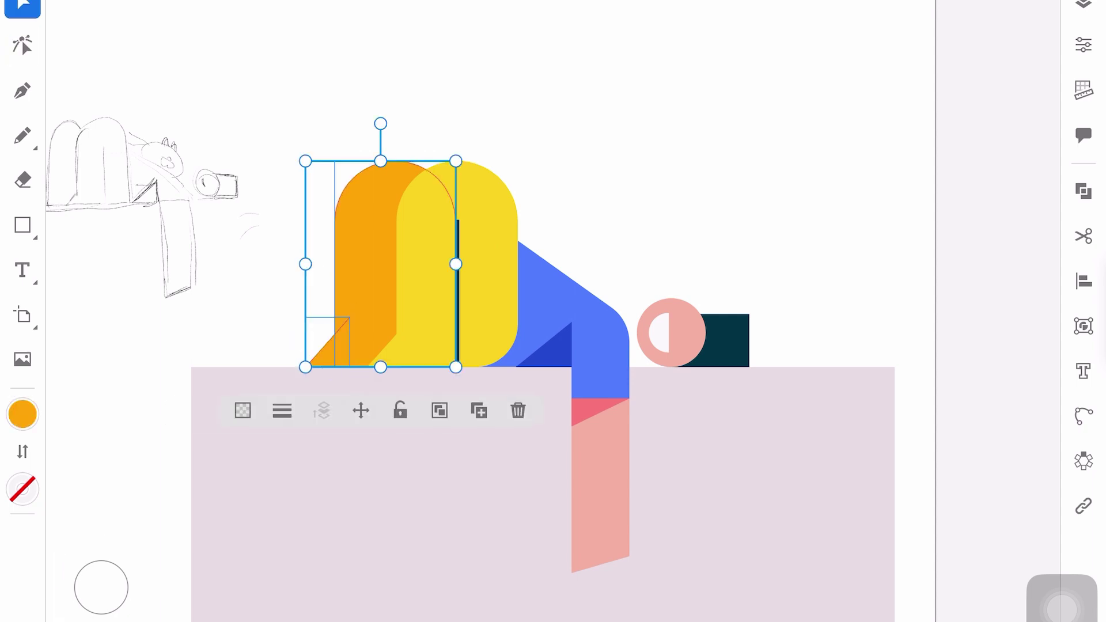
- Merge the orange shapes into one and draw a tall rectangle over the arch's right side
{"action": "left_click", "coordinate": [1083, 191]}
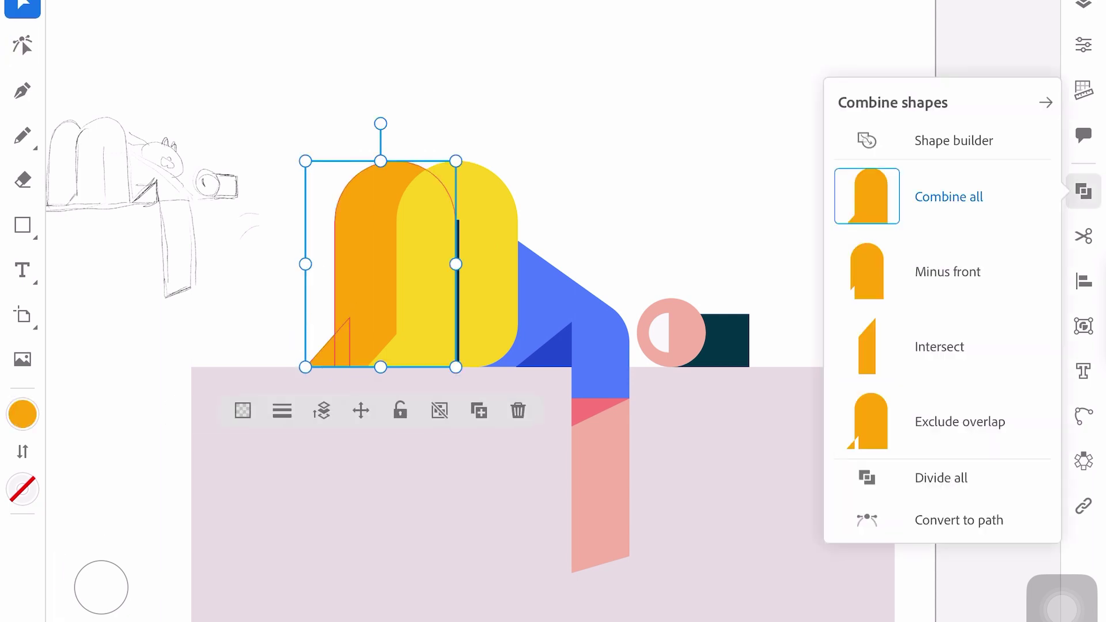
{"action": "left_click", "coordinate": [898, 195]}
{"action": "left_click", "coordinate": [22, 225]}
{"action": "left_click_drag", "start_coordinate": [537, 96], "coordinate": [367, 407]}
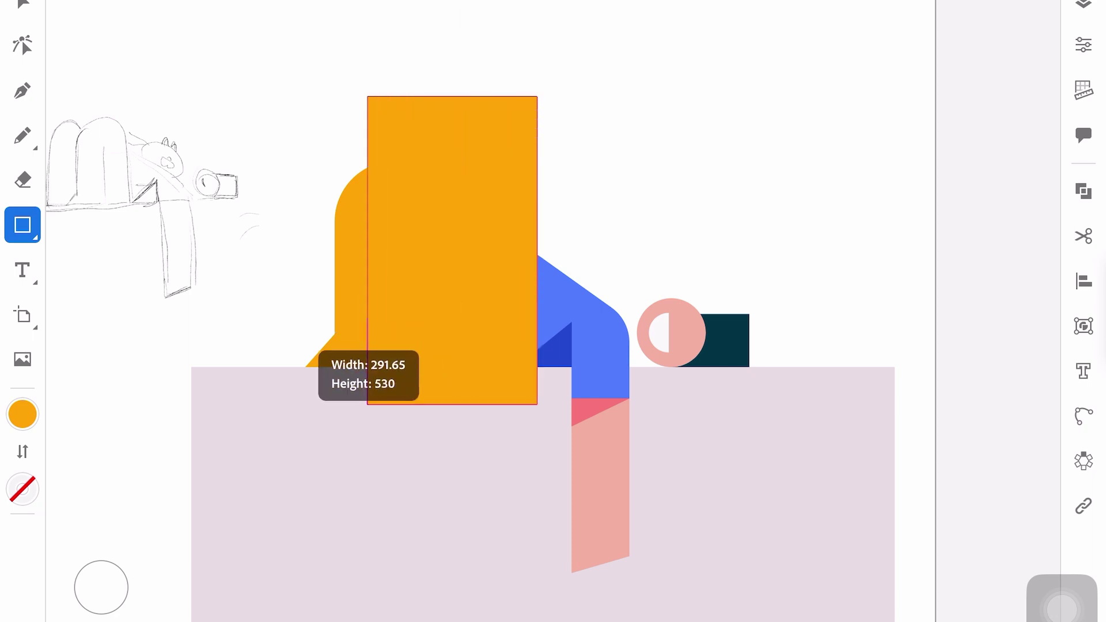
- Intersect a copy of the orange hair arch with the rectangle to cut out the overlap piece
{"action": "left_click", "coordinate": [22, 6]}
{"action": "left_click", "coordinate": [348, 259]}
{"action": "left_click", "coordinate": [479, 410]}
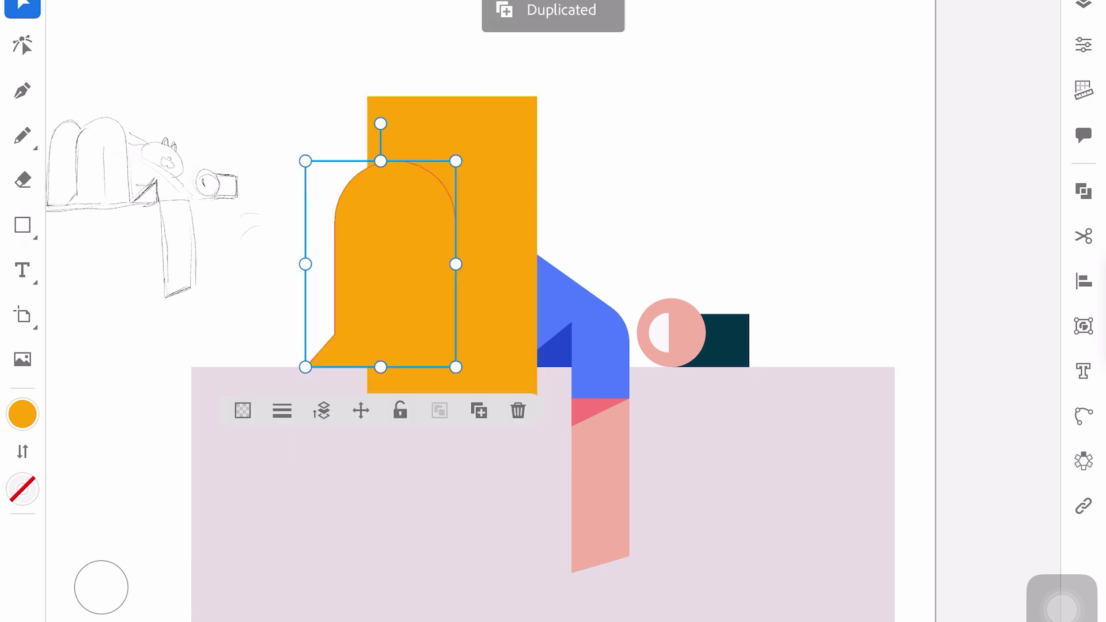
{"action": "left_click", "coordinate": [489, 231], "text": "shift"}
{"action": "left_click", "coordinate": [1083, 190]}
{"action": "left_click", "coordinate": [864, 345]}
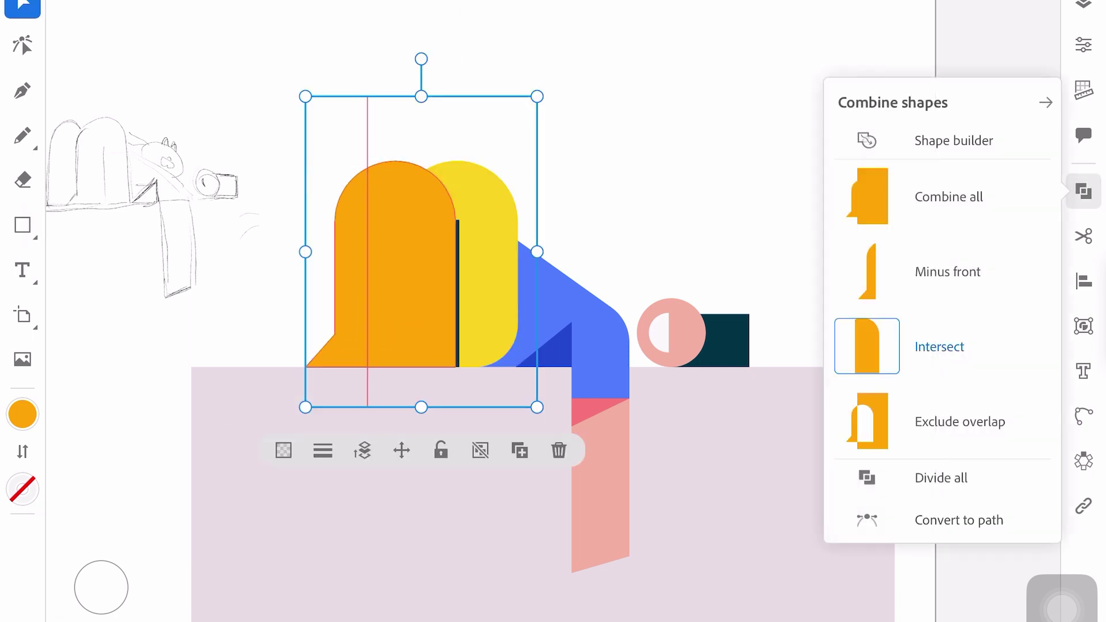
- Colour the cut piece red and bring the yellow front arch in front of it
{"action": "left_click", "coordinate": [22, 414]}
{"action": "scroll", "coordinate": [170, 547], "scroll_direction": "up", "scroll_amount": 1}
{"action": "left_click", "coordinate": [138, 511]}
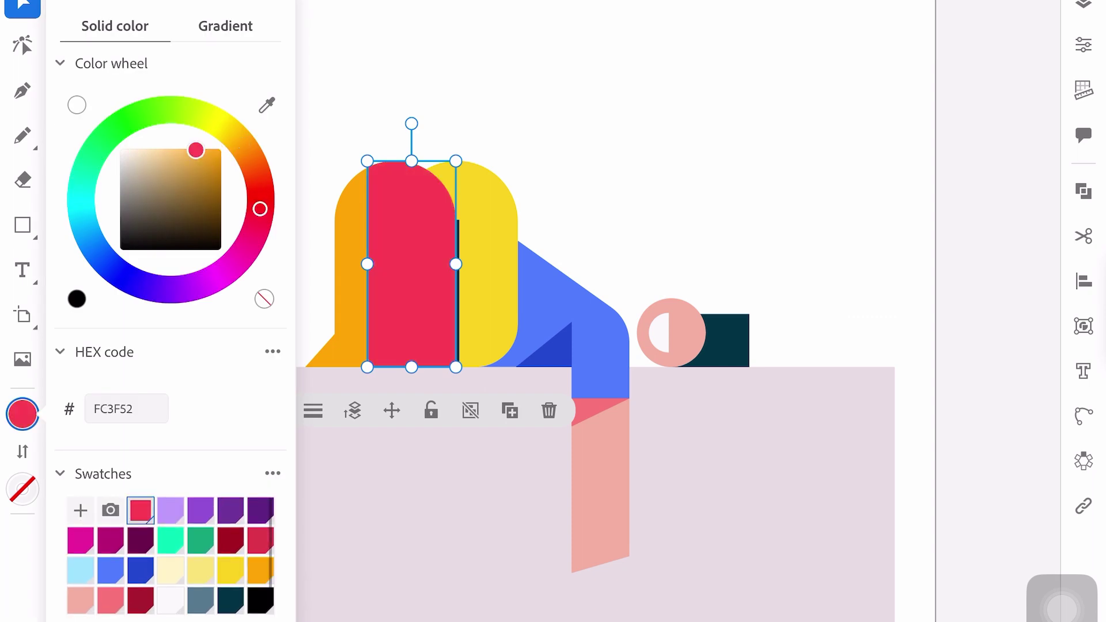
{"action": "left_click", "coordinate": [22, 414]}
{"action": "left_click", "coordinate": [322, 410]}
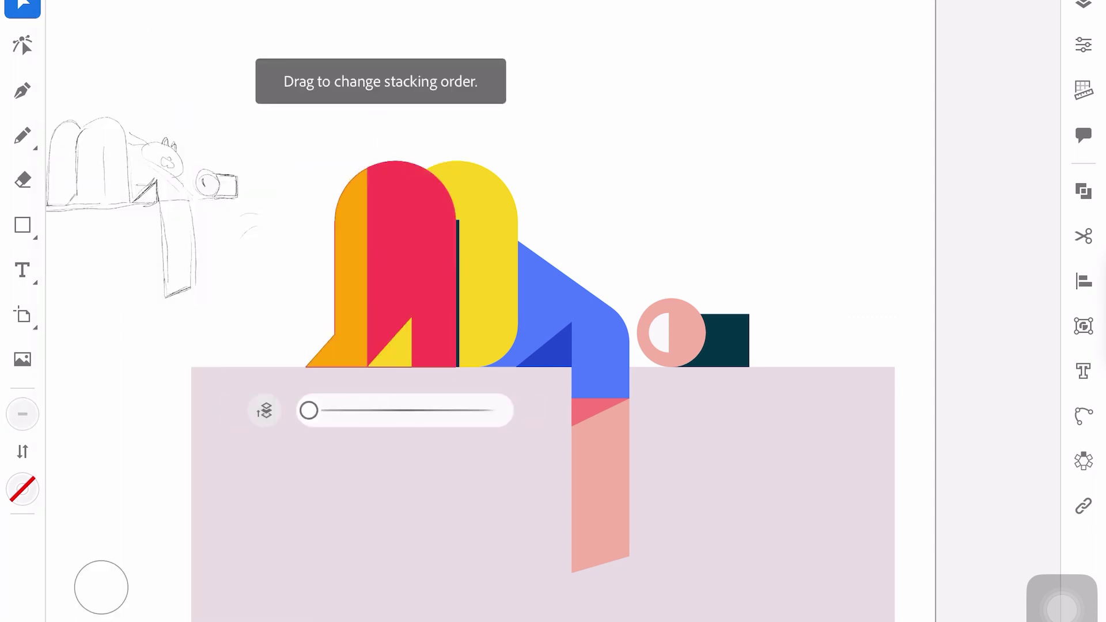
{"action": "left_click_drag", "start_coordinate": [308, 410], "coordinate": [397, 410]}
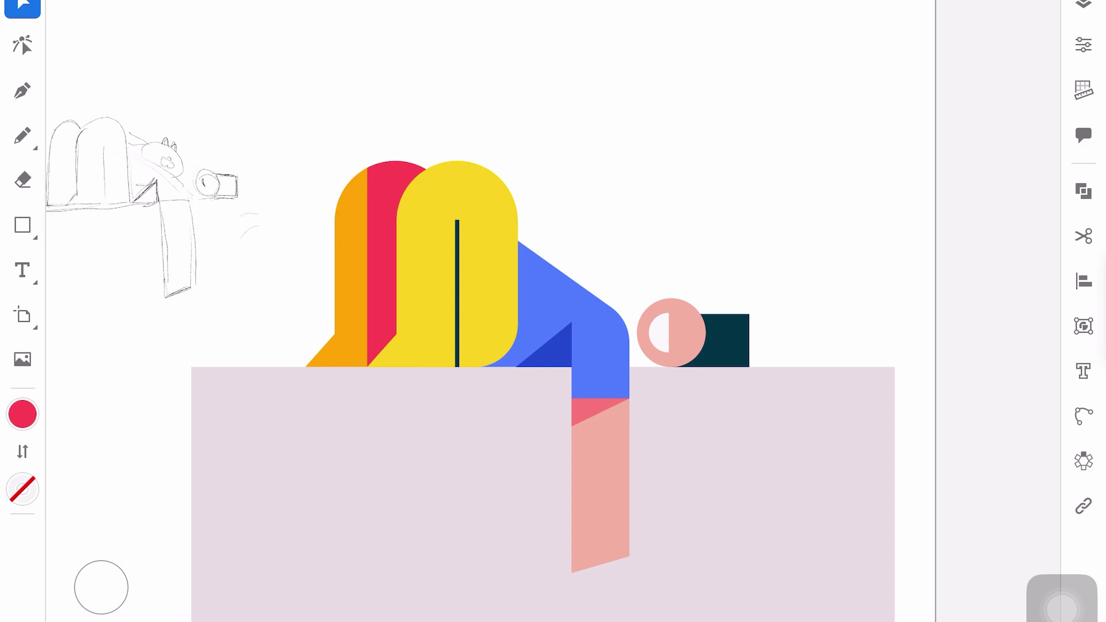
- Recolour the red piece orange and the left hair section yellow, then set the fill to white
{"action": "left_click", "coordinate": [381, 259]}
{"action": "left_click", "coordinate": [22, 413]}
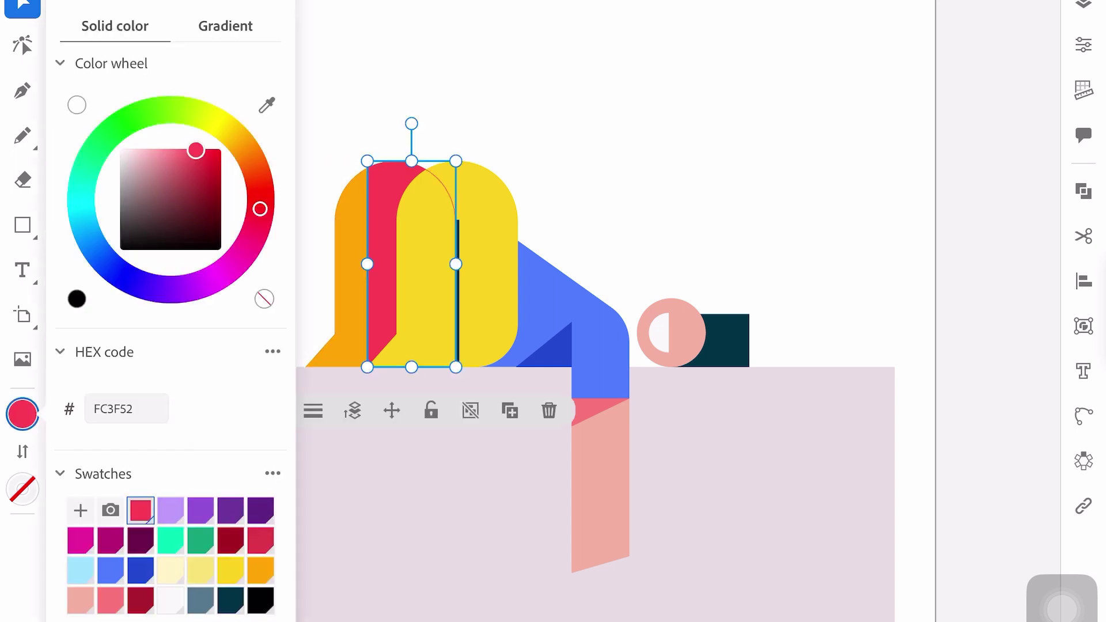
{"action": "left_click", "coordinate": [259, 568]}
{"action": "left_click", "coordinate": [749, 144]}
{"action": "left_click", "coordinate": [346, 259]}
{"action": "left_click", "coordinate": [22, 414]}
{"action": "left_click", "coordinate": [195, 565]}
{"action": "left_click", "coordinate": [748, 143]}
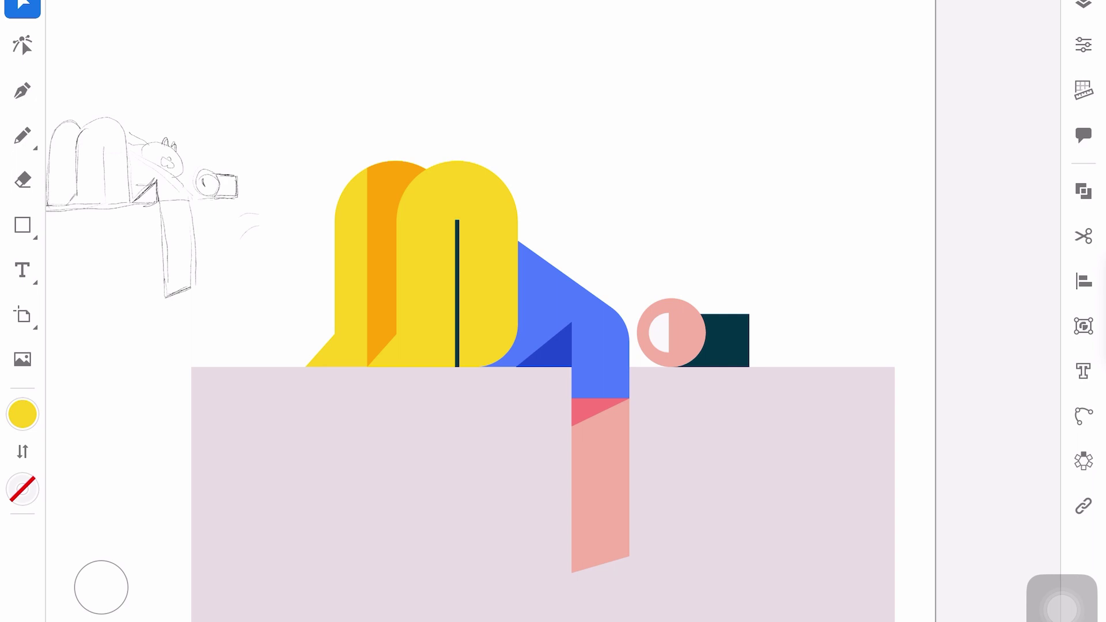
{"action": "left_click", "coordinate": [22, 413]}
{"action": "left_click", "coordinate": [170, 600]}
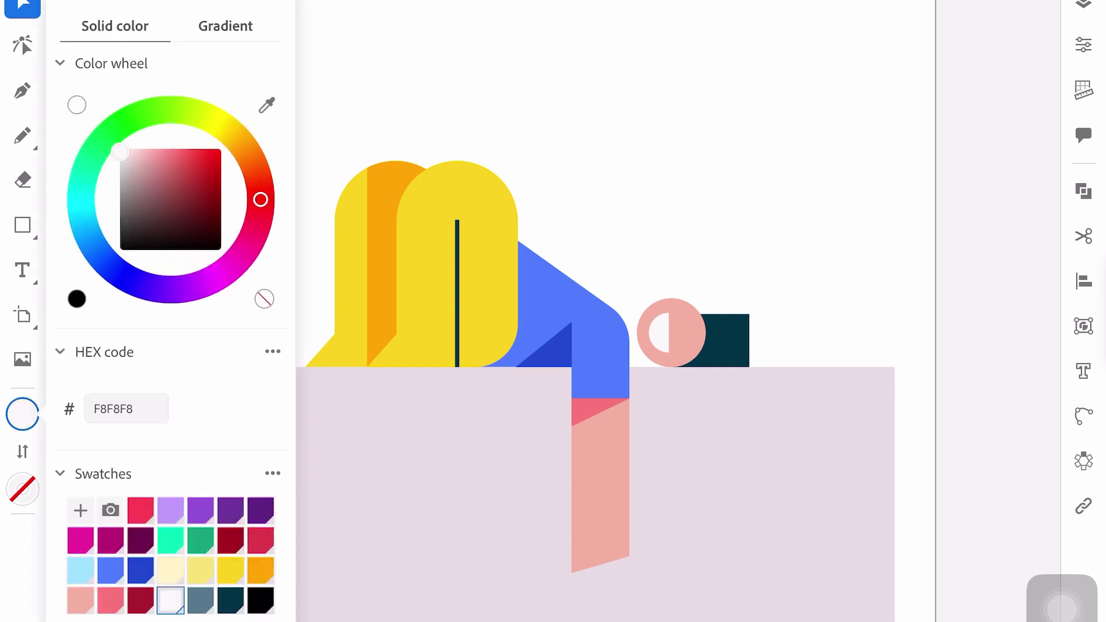
- Draw a four-point Pen path arching over the front yellow hair
{"action": "left_click", "coordinate": [22, 90]}
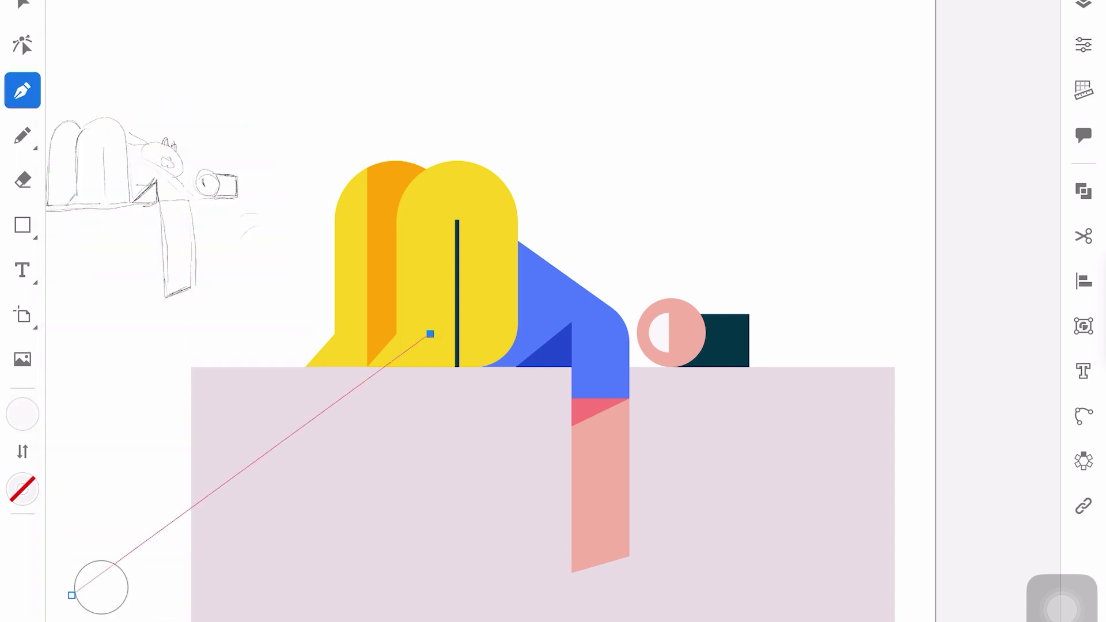
{"action": "key", "text": "ctrl+z"}
{"action": "left_click", "coordinate": [430, 333]}
{"action": "left_click", "coordinate": [431, 194]}
{"action": "left_click", "coordinate": [489, 194]}
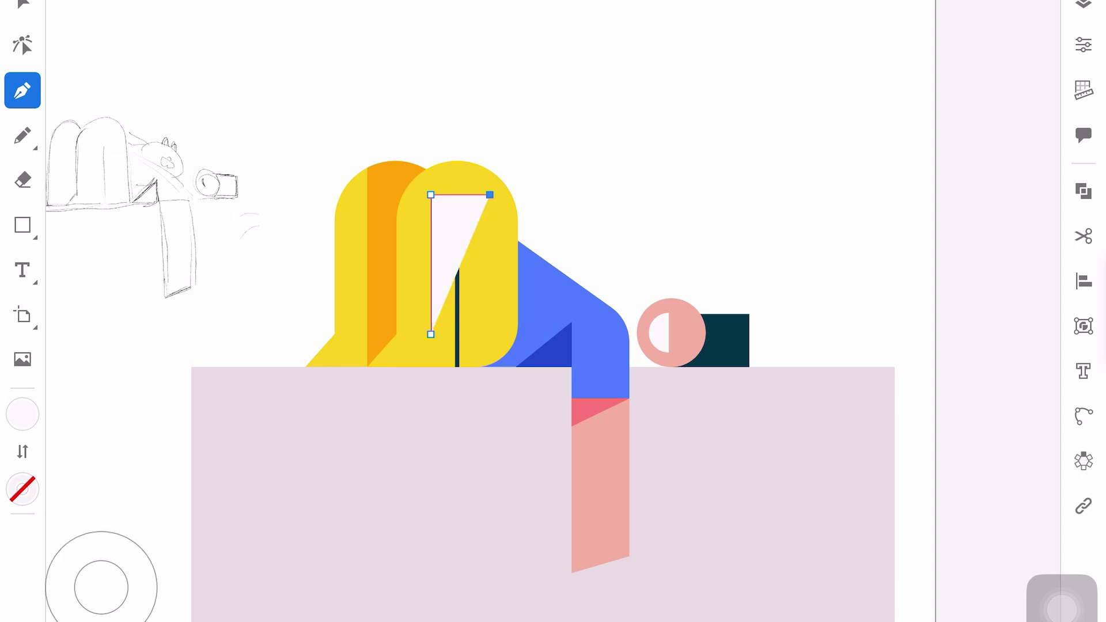
{"action": "left_click", "coordinate": [489, 332]}
- Make the path a 5 pt stroke with no fill, undo stray point edits, and deselect
{"action": "left_click", "coordinate": [22, 451]}
{"action": "left_click", "coordinate": [1083, 45]}
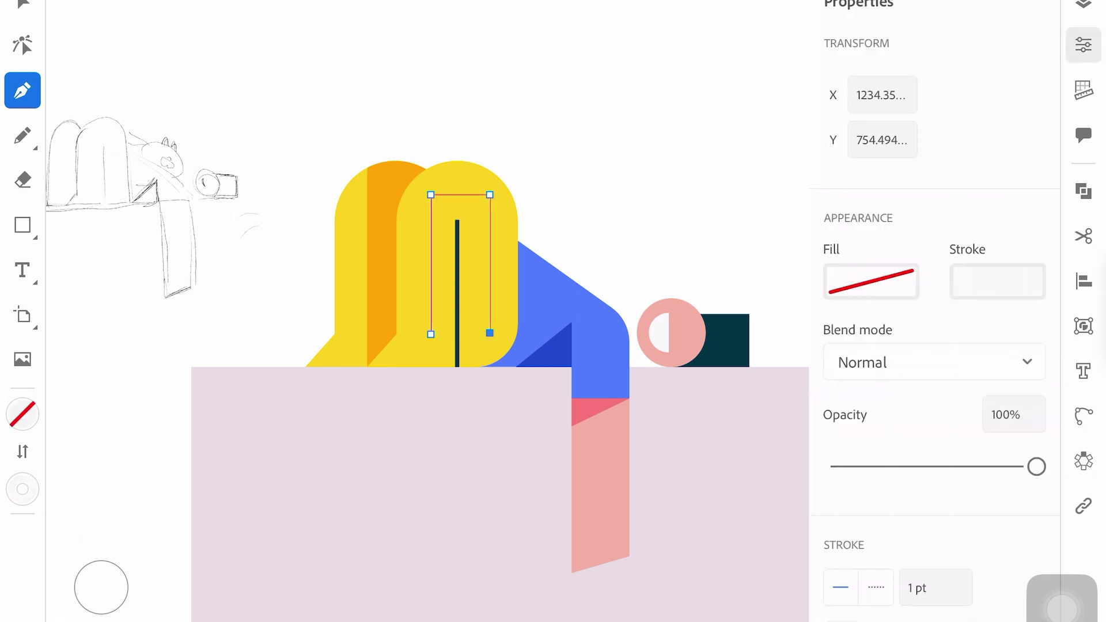
{"action": "left_click", "coordinate": [922, 586]}
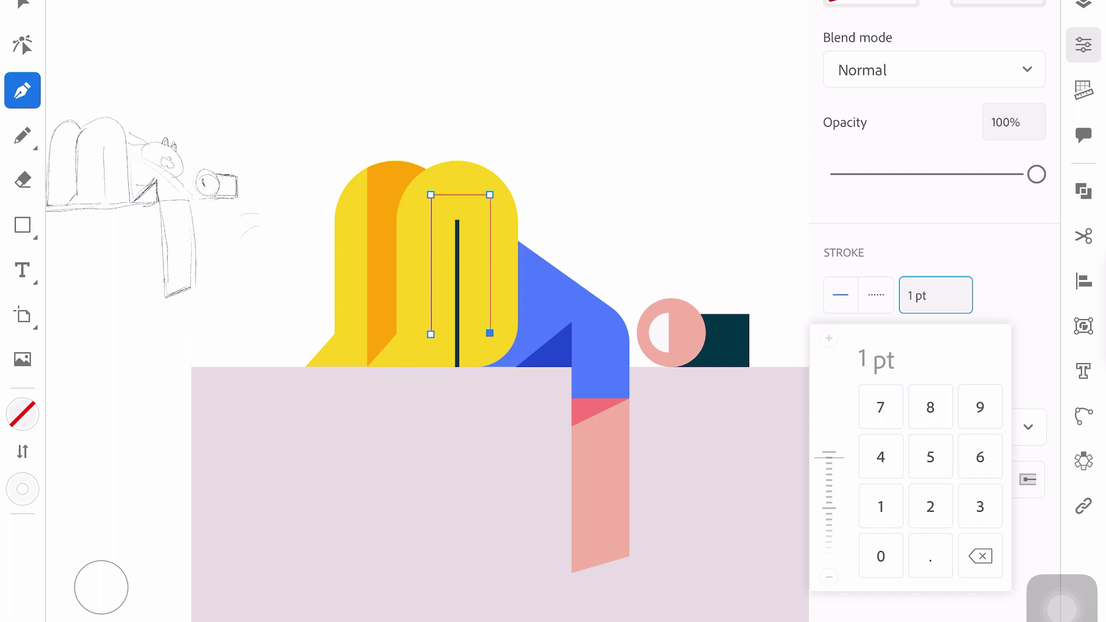
{"action": "left_click", "coordinate": [929, 457]}
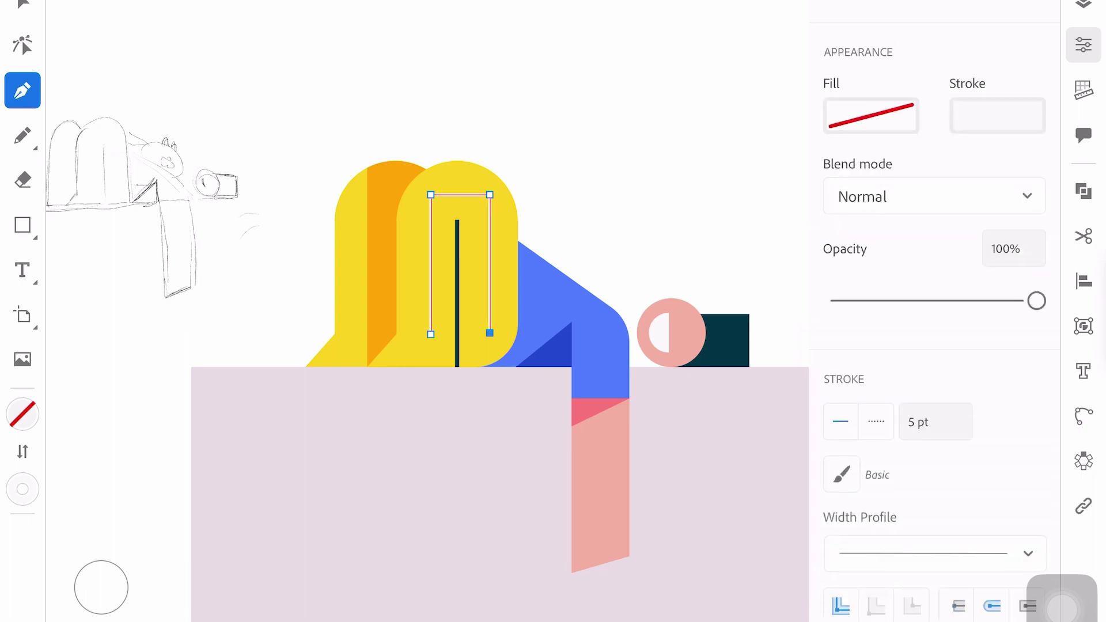
{"action": "left_click", "coordinate": [22, 45]}
{"action": "key", "text": "ctrl+z"}
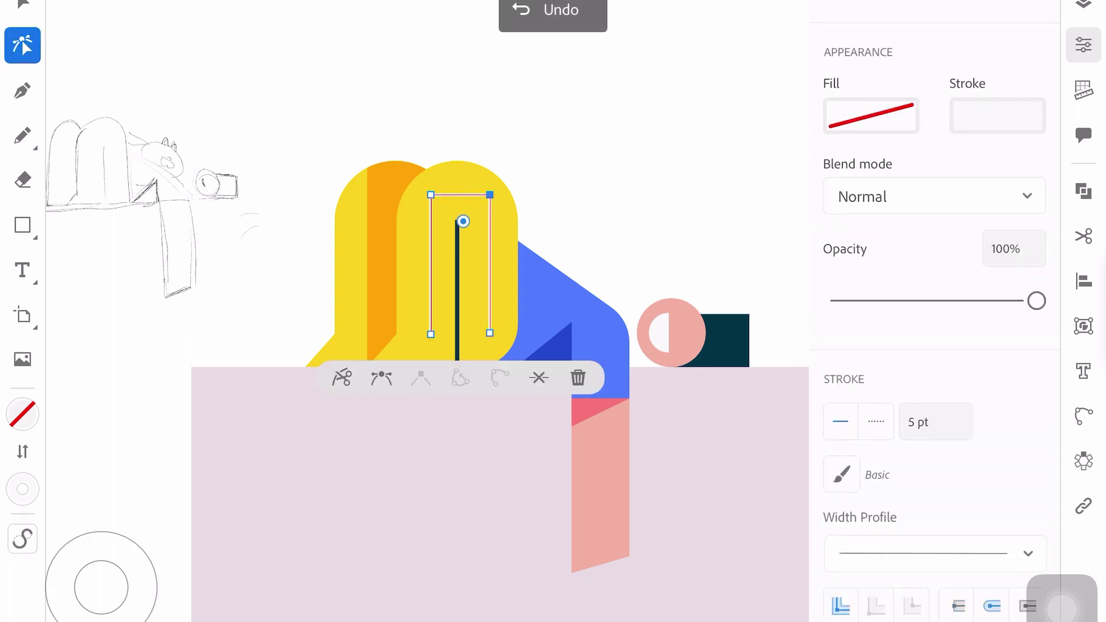
{"action": "key", "text": "v"}
{"action": "left_click", "coordinate": [691, 173]}
{"action": "left_click", "coordinate": [1083, 45]}
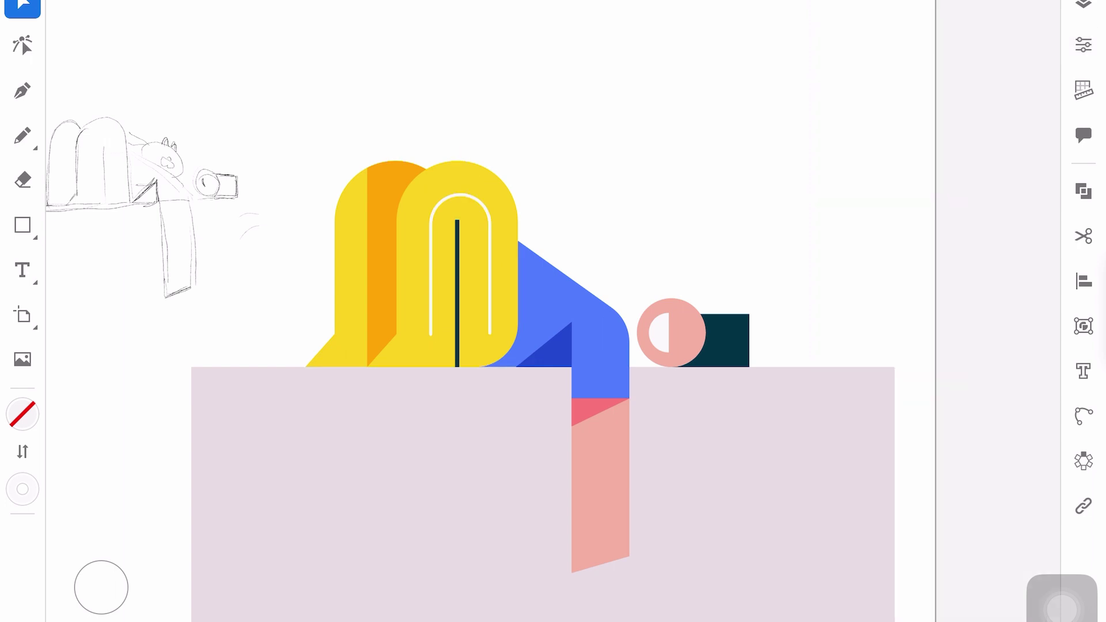
- Give the white half-circle in the head a 5 pt stroke in Properties
{"action": "left_click", "coordinate": [658, 332]}
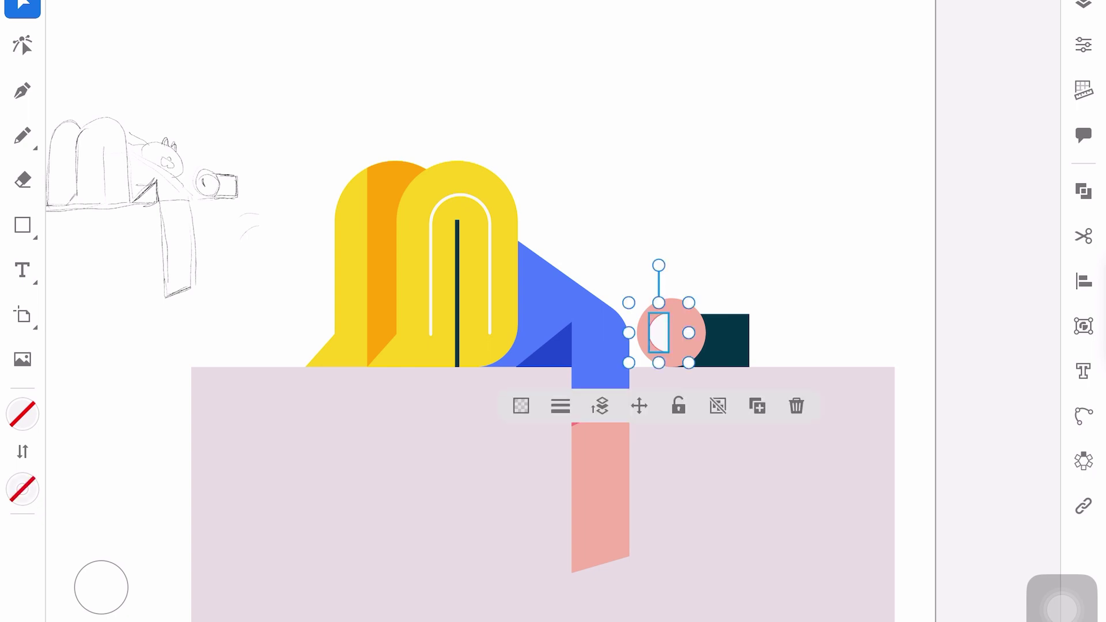
{"action": "left_click", "coordinate": [1083, 45]}
{"action": "scroll", "coordinate": [933, 346], "scroll_direction": "down", "scroll_amount": 3}
{"action": "left_click", "coordinate": [935, 294]}
{"action": "type", "text": "5"}
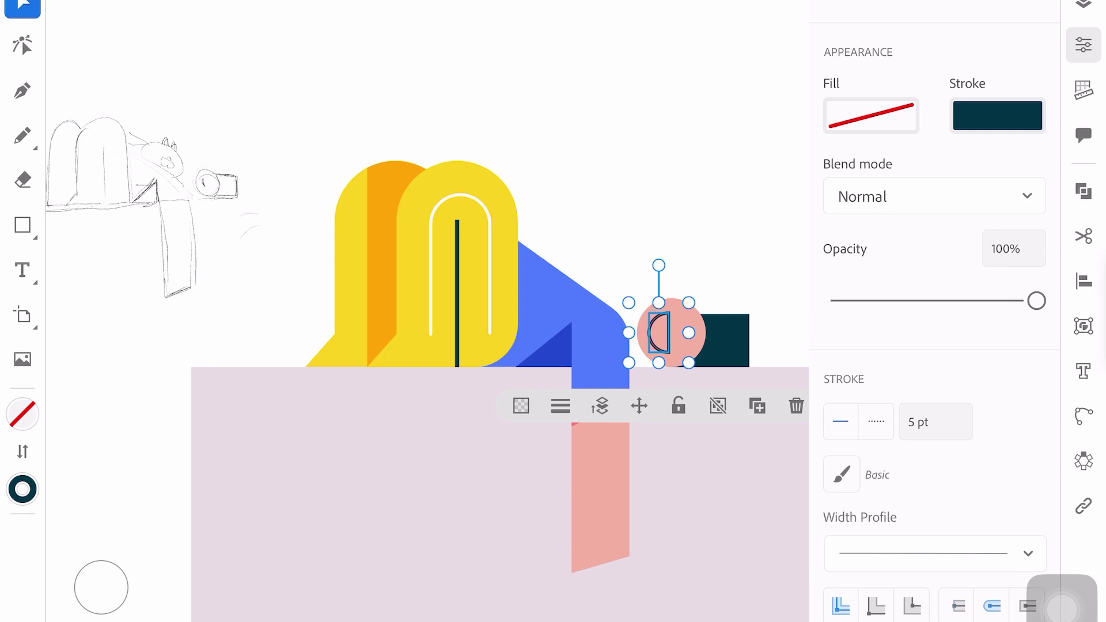
{"action": "left_click", "coordinate": [1083, 45]}
- Select the pink head circle and duplicate it
{"action": "left_click", "coordinate": [22, 91]}
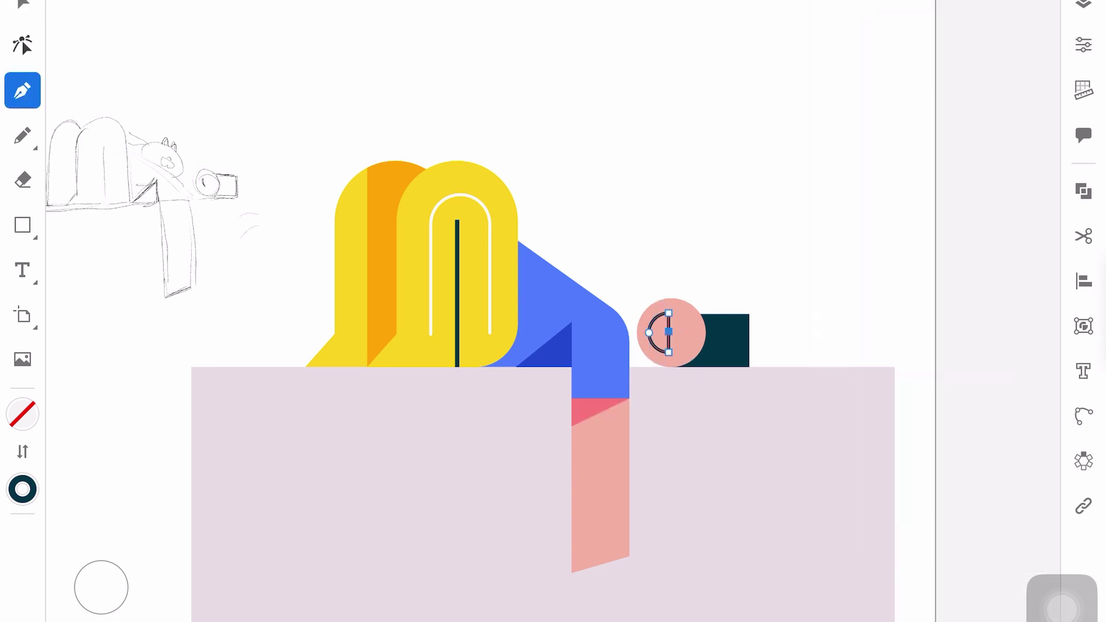
{"action": "left_click", "coordinate": [23, 45]}
{"action": "left_click", "coordinate": [23, 6]}
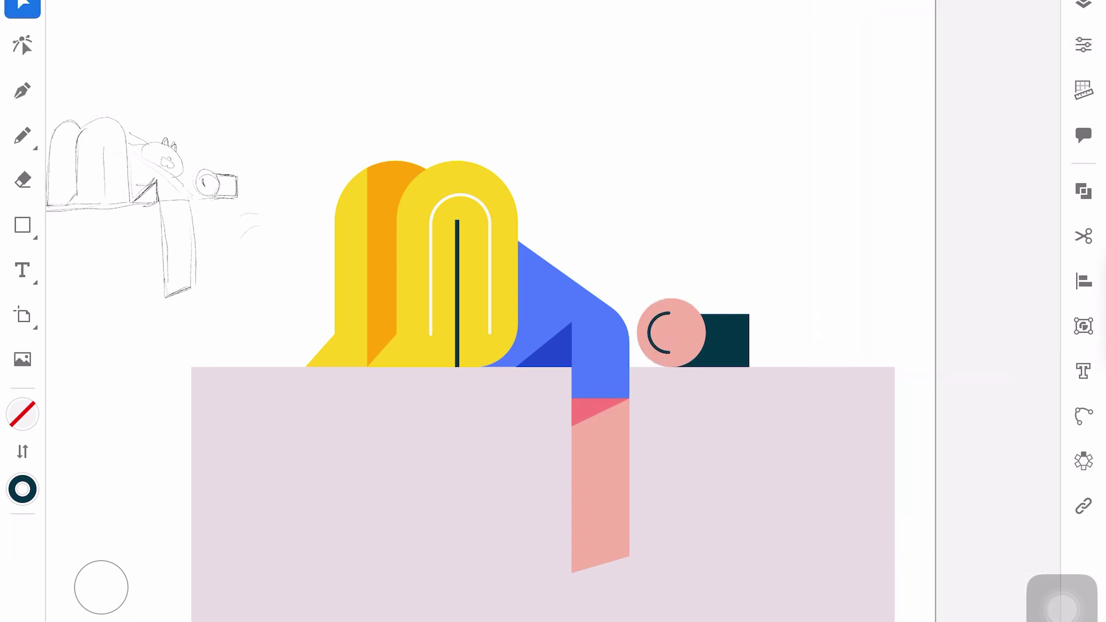
{"action": "left_click", "coordinate": [403, 490]}
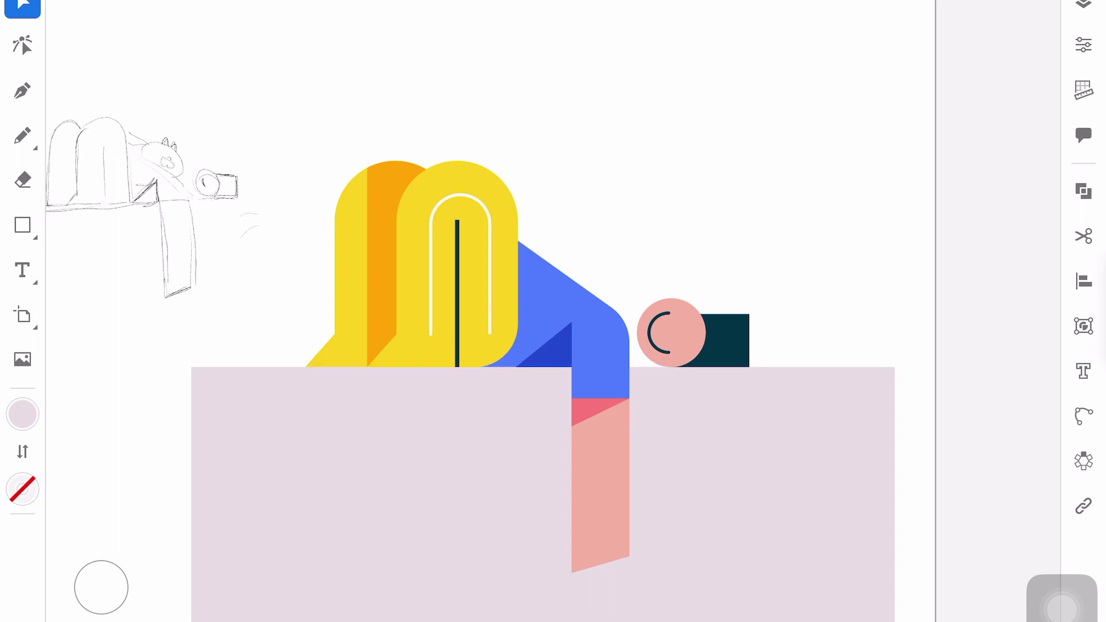
{"action": "left_click", "coordinate": [671, 333]}
{"action": "left_click", "coordinate": [769, 411]}
- Cut the top off the head copy with a rectangle using Minus Front, leaving the lower half
{"action": "left_click", "coordinate": [23, 225]}
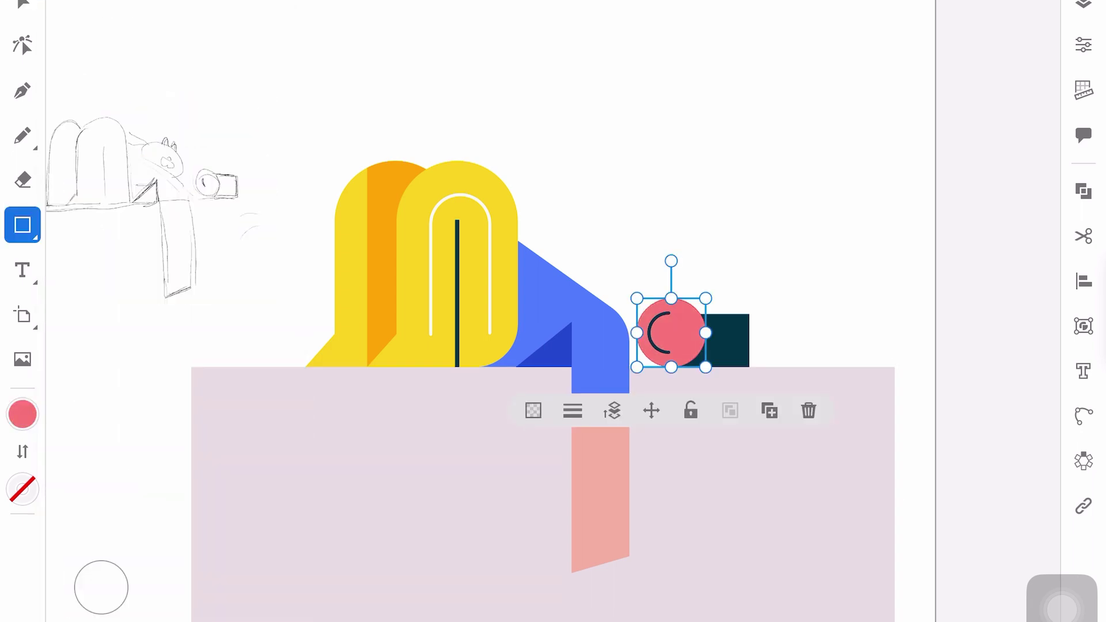
{"action": "left_click_drag", "start_coordinate": [562, 201], "coordinate": [773, 334]}
{"action": "left_click", "coordinate": [23, 9]}
{"action": "left_click", "coordinate": [671, 345], "text": "shift"}
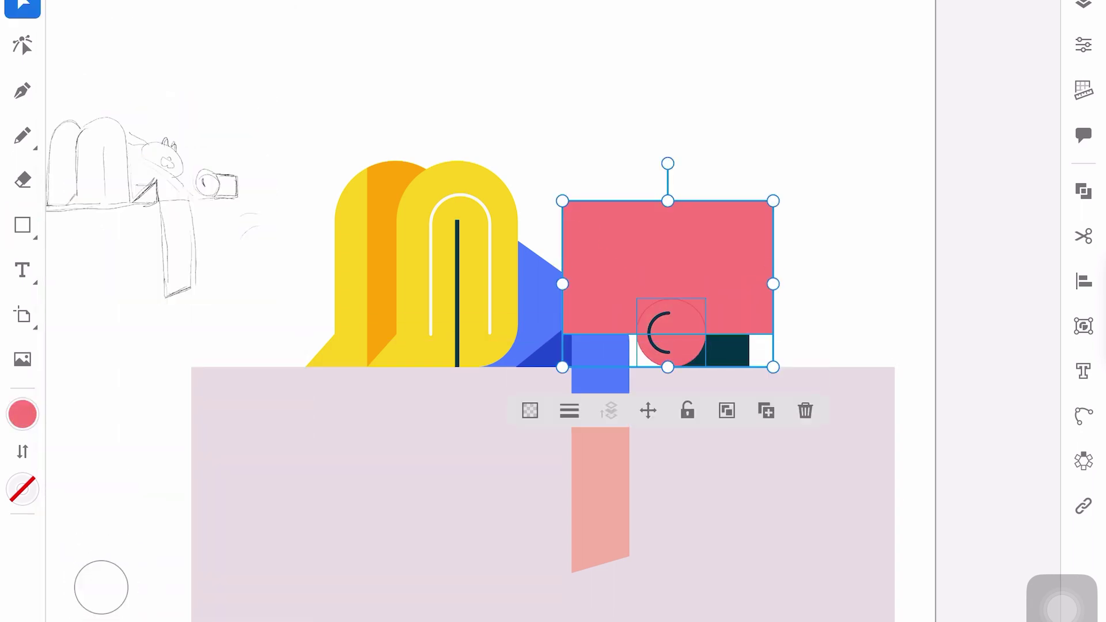
{"action": "left_click", "coordinate": [1083, 191]}
{"action": "left_click", "coordinate": [913, 271]}
{"action": "left_click", "coordinate": [835, 144]}
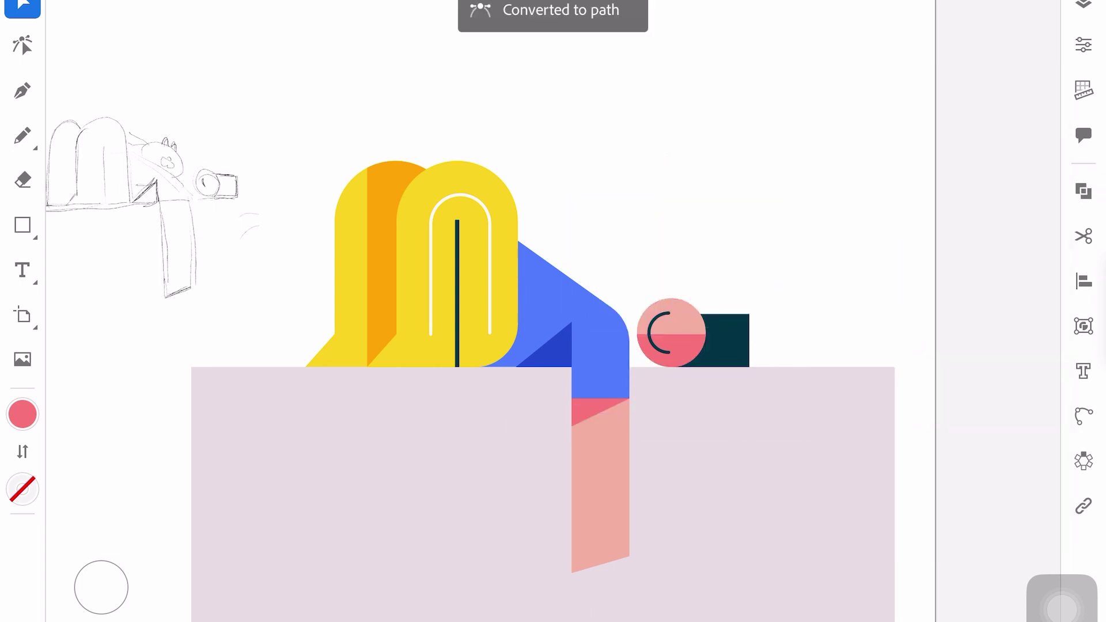
- Draw a small pink circle and tuck it onto the top of the head as a bun
{"action": "left_click", "coordinate": [22, 225]}
{"action": "left_click", "coordinate": [109, 225]}
{"action": "mouse_move", "coordinate": [665, 215]}
{"action": "left_mouse_down"}
{"action": "mouse_move", "coordinate": [691, 241]}
{"action": "mouse_move", "coordinate": [665, 300]}
{"action": "left_mouse_up"}
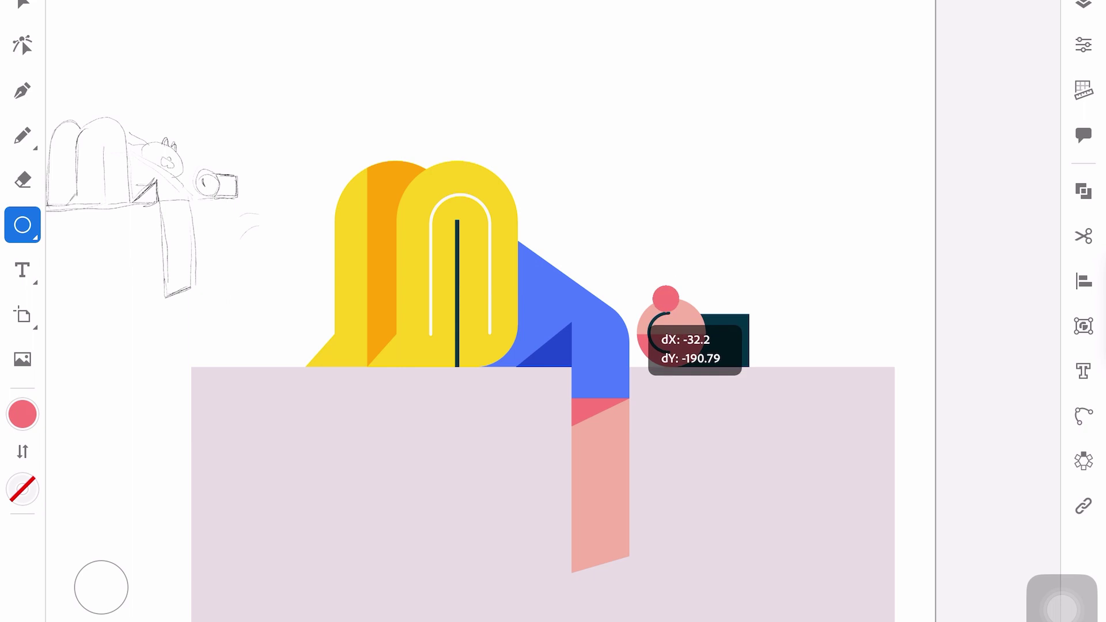
{"action": "left_click", "coordinate": [604, 370]}
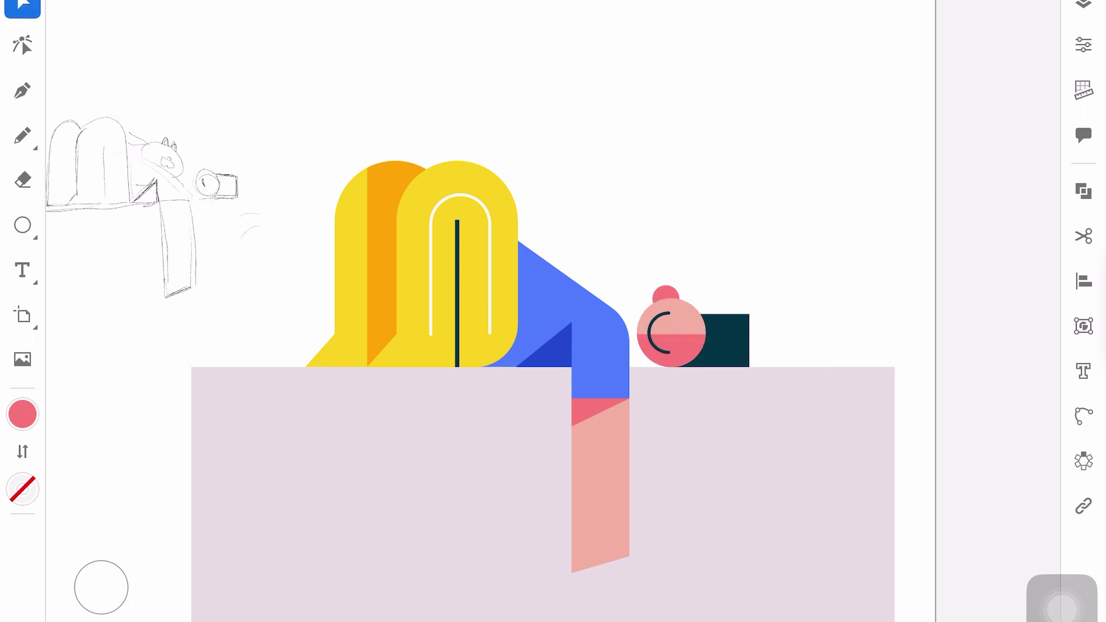
{"action": "key", "text": "ctrl+z"}
{"action": "left_click_drag", "start_coordinate": [665, 297], "coordinate": [670, 293]}
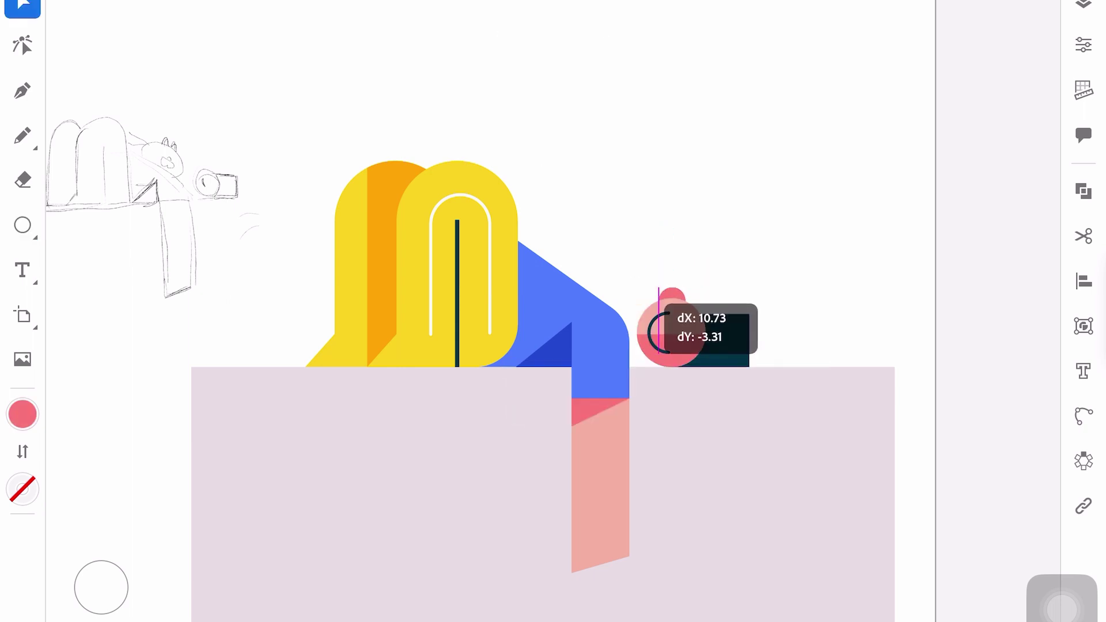
{"action": "left_click", "coordinate": [403, 490]}
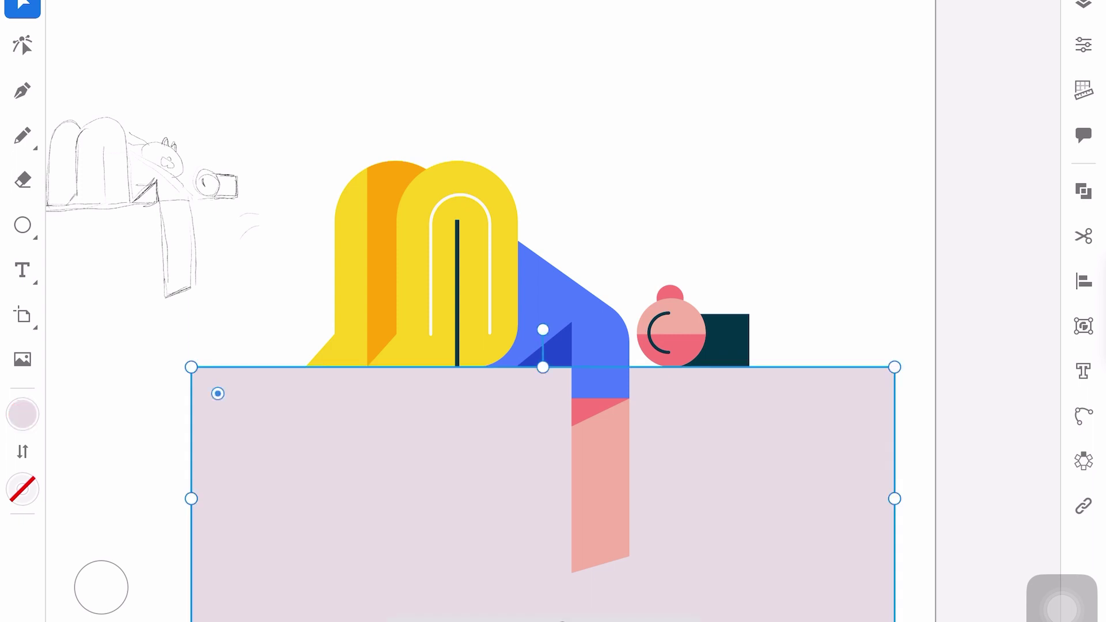
- Duplicate the table rectangle, stretch the copy upward into a wall, and fill it pale peach
{"action": "key", "text": "ctrl+d"}
{"action": "scroll", "coordinate": [553, 311], "scroll_direction": "down", "scroll_amount": 3}
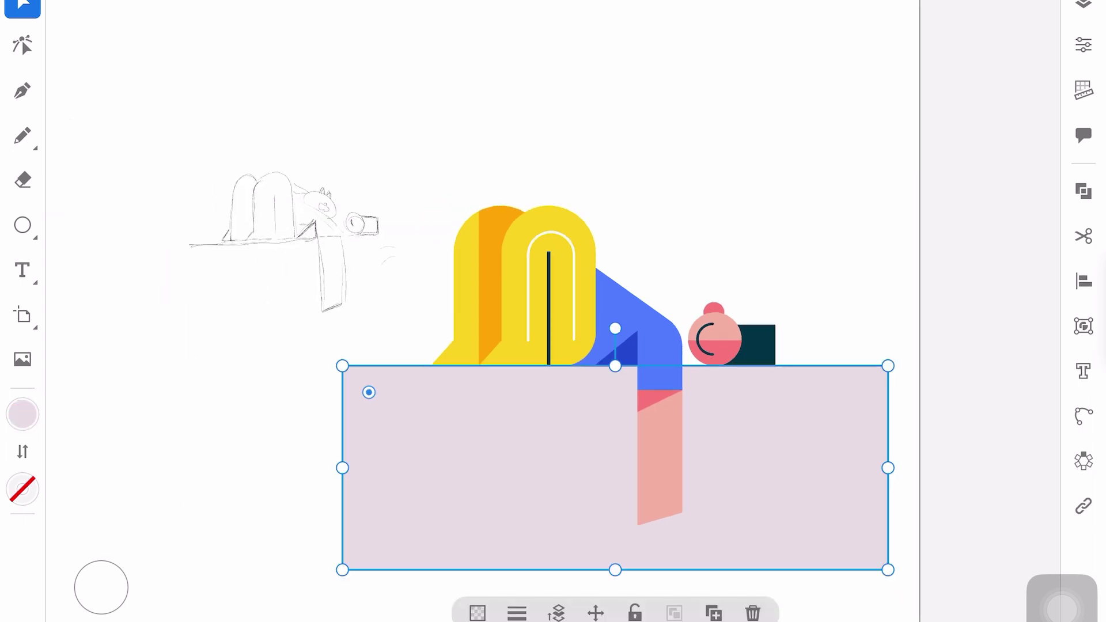
{"action": "left_click_drag", "start_coordinate": [615, 365], "coordinate": [615, 59]}
{"action": "left_click", "coordinate": [555, 407]}
{"action": "left_click_drag", "start_coordinate": [663, 409], "coordinate": [619, 408]}
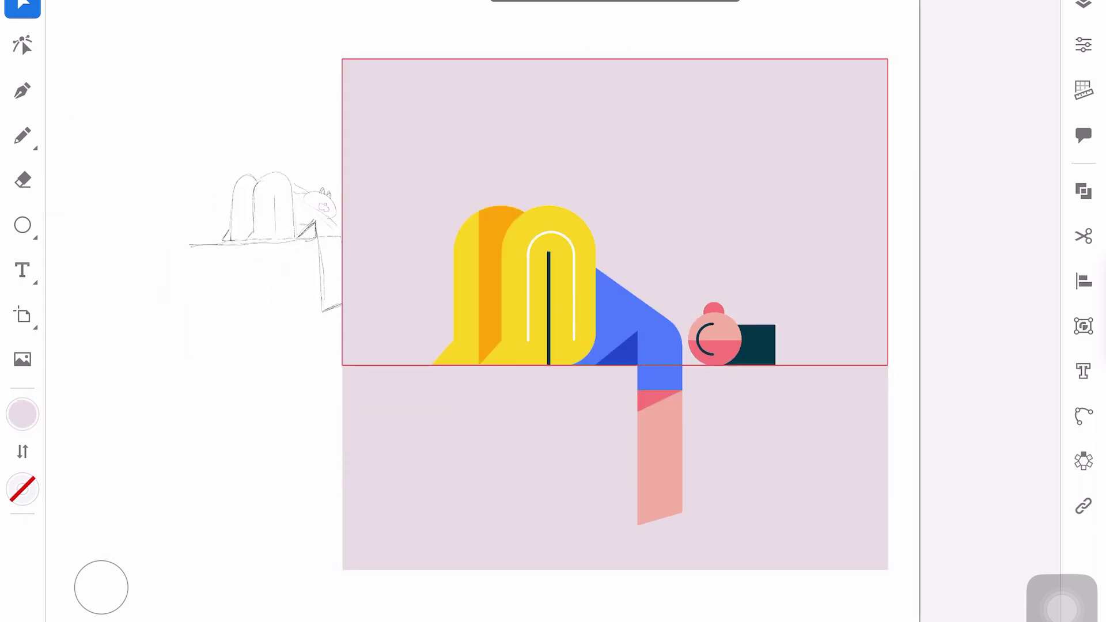
{"action": "left_click", "coordinate": [22, 414]}
{"action": "left_click", "coordinate": [81, 570]}
{"action": "scroll", "coordinate": [170, 553], "scroll_direction": "down", "scroll_amount": 1}
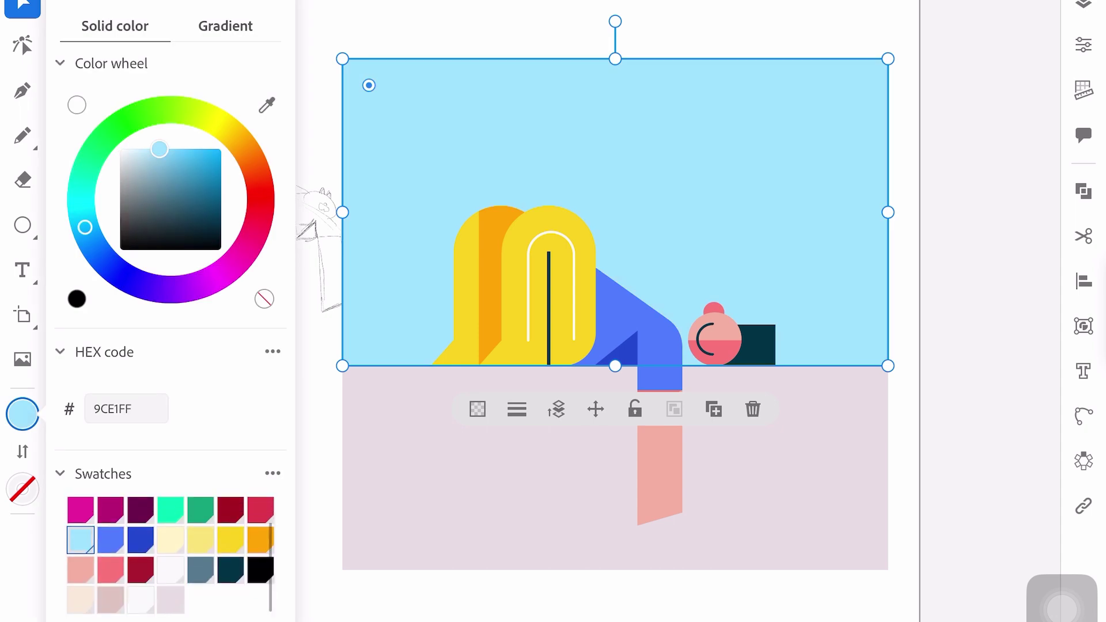
{"action": "left_click", "coordinate": [80, 600]}
- Recolour the lower table rectangle lilac
{"action": "left_click", "coordinate": [576, 490]}
{"action": "left_click", "coordinate": [22, 413]}
{"action": "left_click", "coordinate": [110, 600]}
{"action": "scroll", "coordinate": [170, 553], "scroll_direction": "up", "scroll_amount": 1}
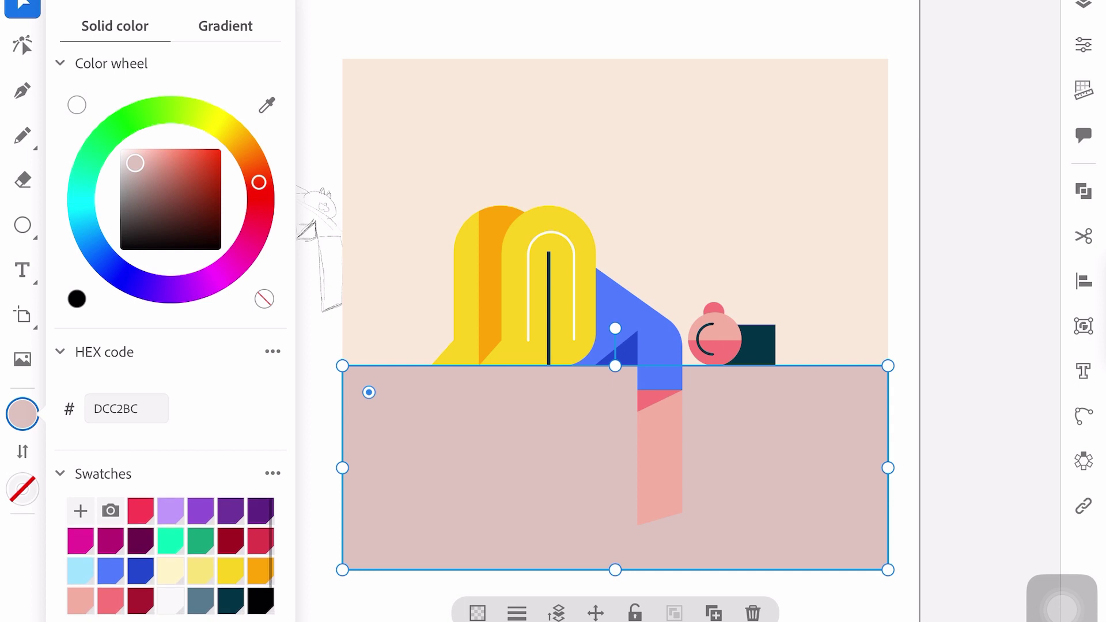
{"action": "left_click", "coordinate": [170, 510]}
{"action": "left_click", "coordinate": [100, 587]}
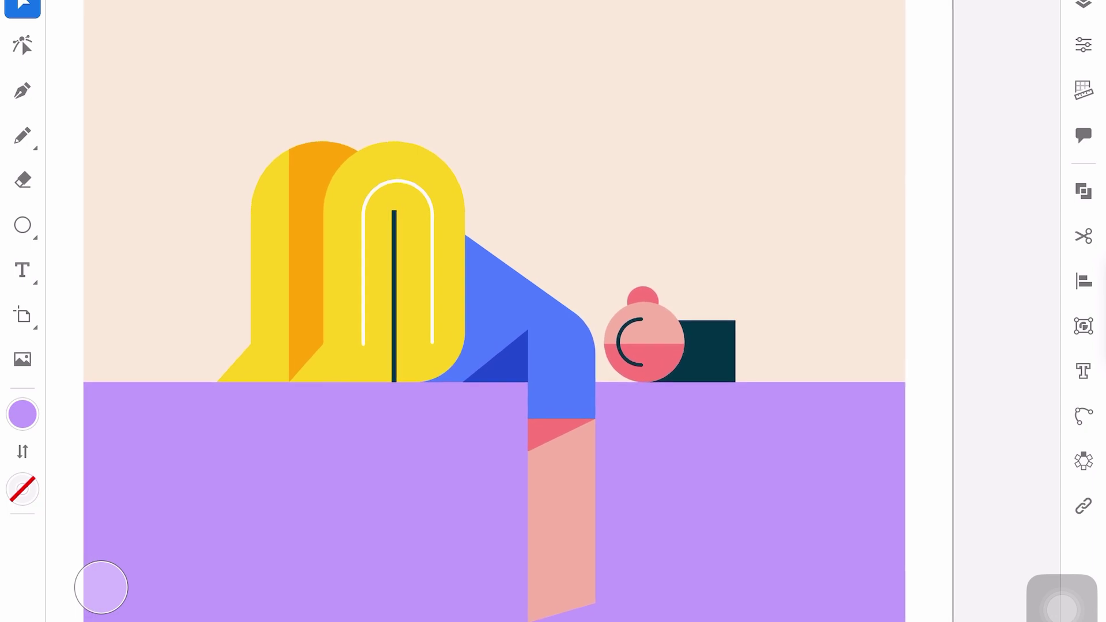
{"action": "left_click", "coordinate": [562, 547]}
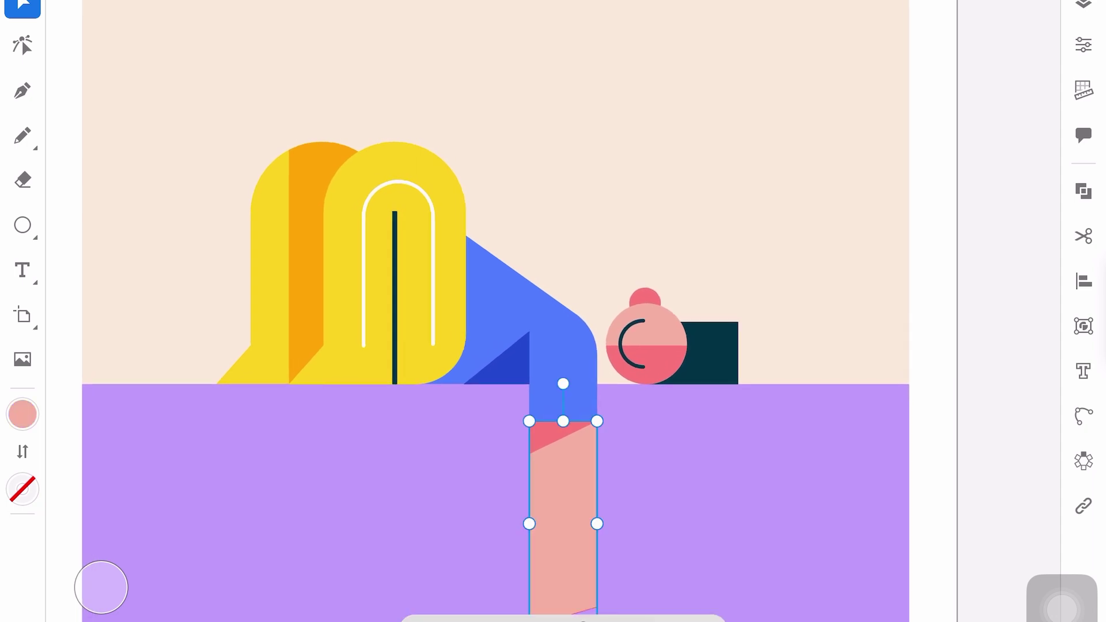
- Colour the hanging leg red and its stripe dark red
{"action": "left_click", "coordinate": [21, 414]}
{"action": "left_click", "coordinate": [141, 511]}
{"action": "left_click", "coordinate": [562, 438]}
{"action": "left_click", "coordinate": [21, 414]}
{"action": "left_click", "coordinate": [230, 540]}
{"action": "left_click", "coordinate": [749, 173]}
{"action": "left_click", "coordinate": [562, 438]}
{"action": "left_click", "coordinate": [22, 414]}
{"action": "left_click", "coordinate": [101, 588]}
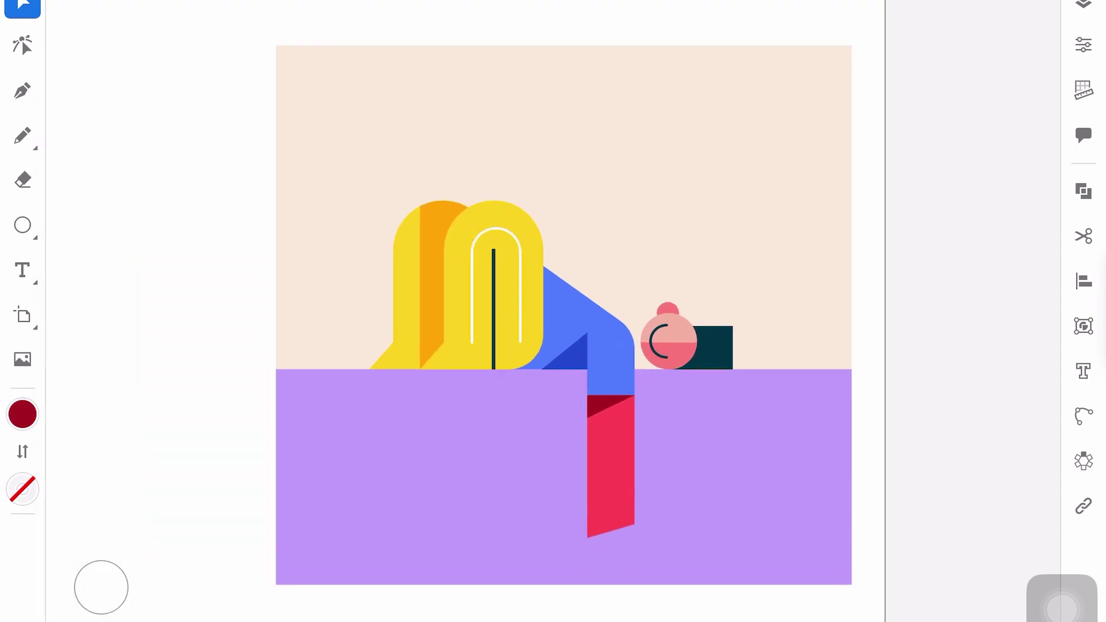
- Change the table fill back to pale mauve DCC2BC
{"action": "left_click", "coordinate": [748, 489]}
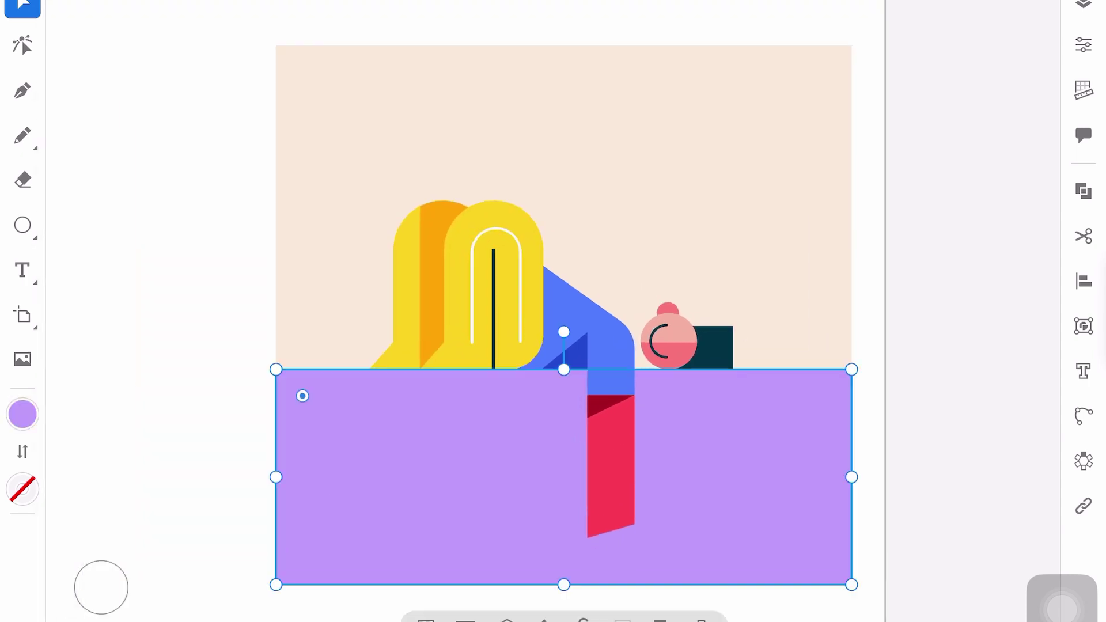
{"action": "left_click", "coordinate": [22, 414]}
{"action": "scroll", "coordinate": [171, 553], "scroll_direction": "down", "scroll_amount": 1}
{"action": "left_click", "coordinate": [171, 599]}
{"action": "left_click", "coordinate": [111, 599]}
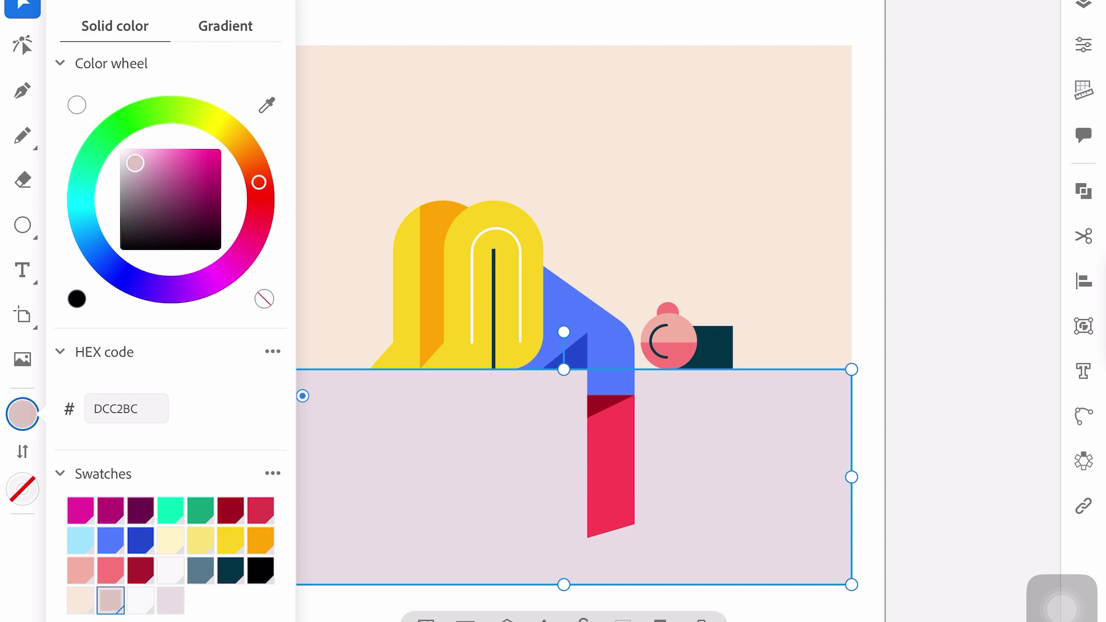
- Colour the head's upper half red and its lower half pink-red
{"action": "left_click", "coordinate": [636, 340]}
{"action": "left_click", "coordinate": [22, 414]}
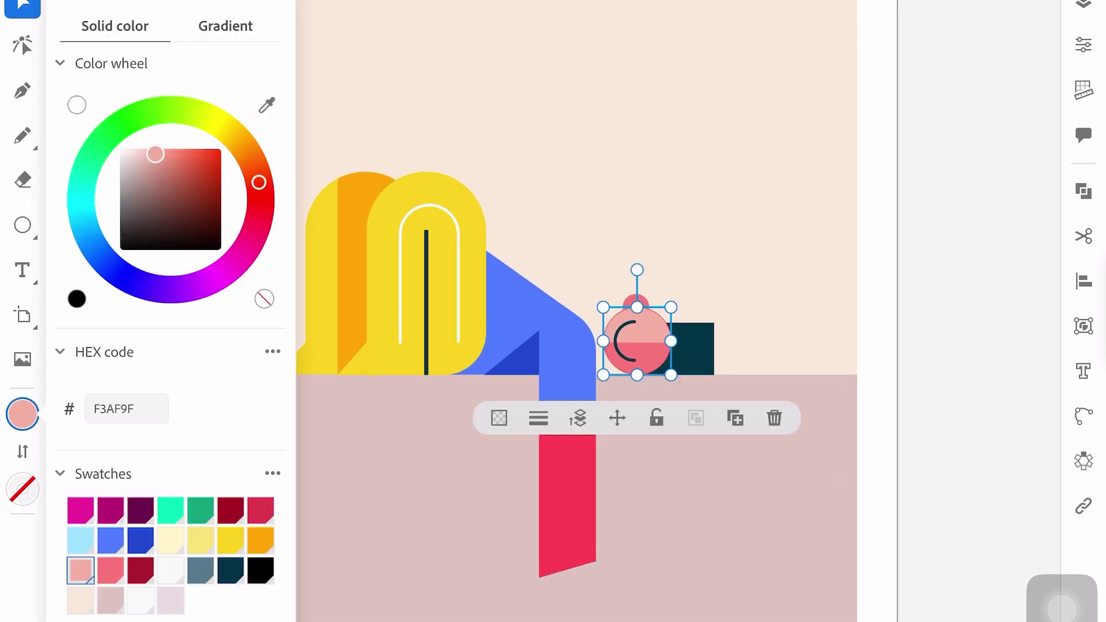
{"action": "left_click", "coordinate": [141, 519]}
{"action": "left_click", "coordinate": [101, 587]}
{"action": "left_click", "coordinate": [636, 358]}
{"action": "left_click", "coordinate": [21, 414]}
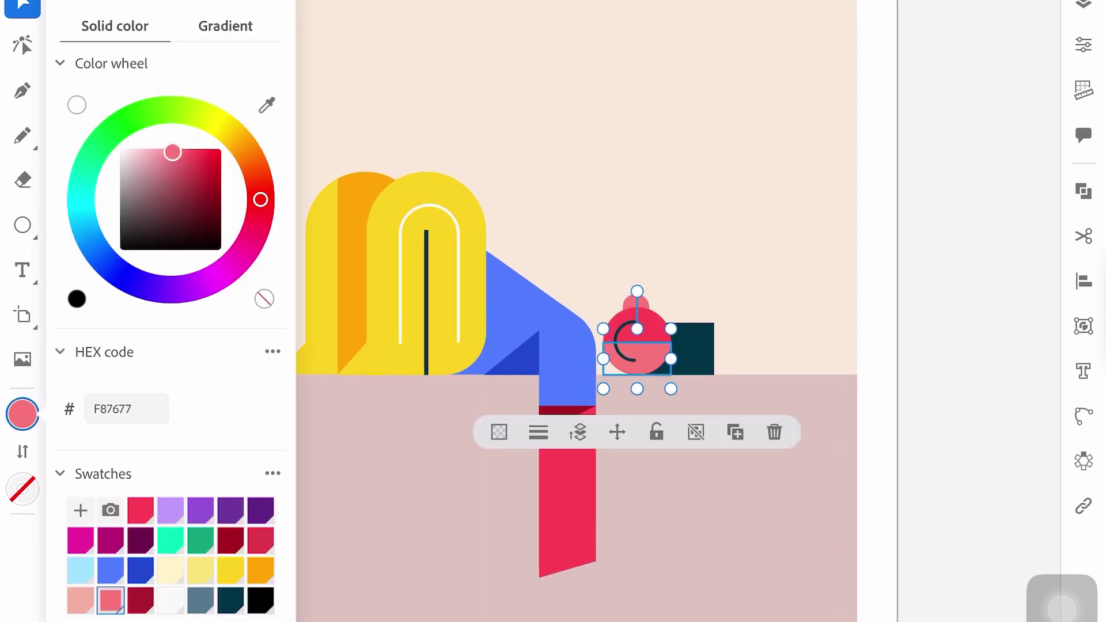
{"action": "left_click", "coordinate": [230, 548]}
{"action": "left_click", "coordinate": [101, 587]}
{"action": "left_click", "coordinate": [636, 358]}
{"action": "left_click", "coordinate": [22, 414]}
{"action": "left_click", "coordinate": [245, 539]}
{"action": "left_click", "coordinate": [22, 414]}
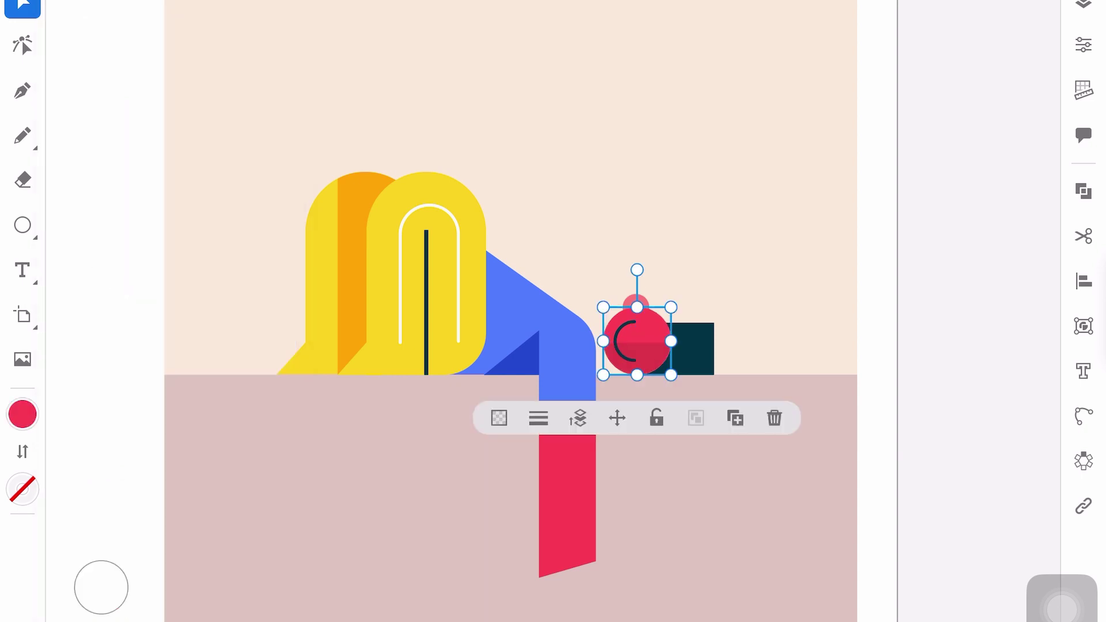
{"action": "left_click", "coordinate": [101, 587]}
- Colour the bun on top of the head bright pink-red
{"action": "left_click", "coordinate": [593, 290]}
{"action": "left_click", "coordinate": [22, 414]}
{"action": "left_click", "coordinate": [260, 539]}
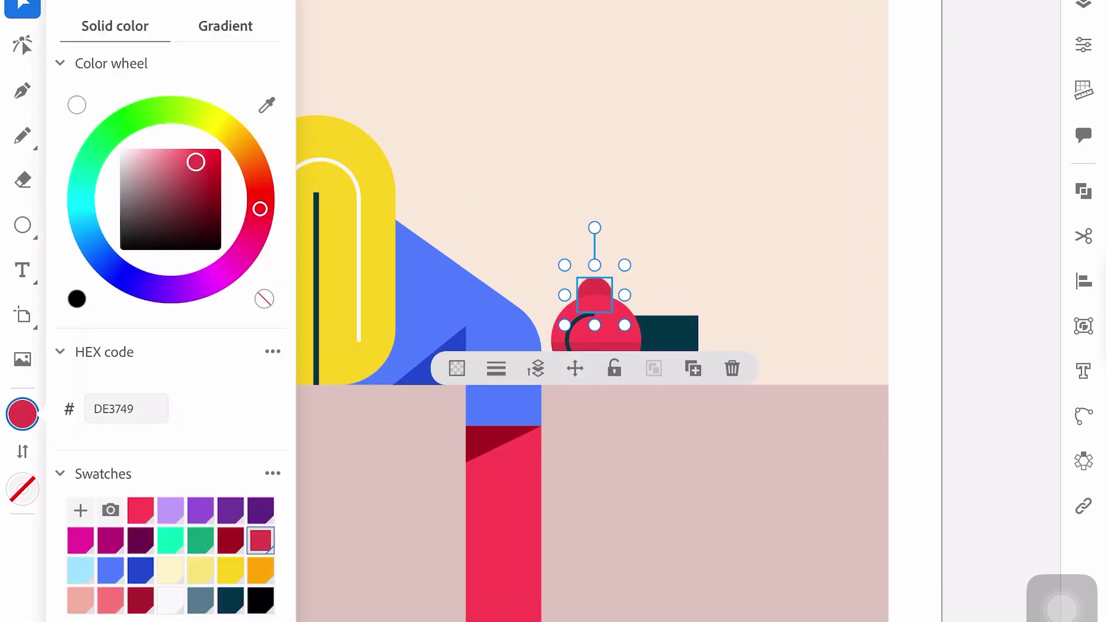
{"action": "left_click", "coordinate": [140, 511]}
{"action": "left_click", "coordinate": [101, 587]}
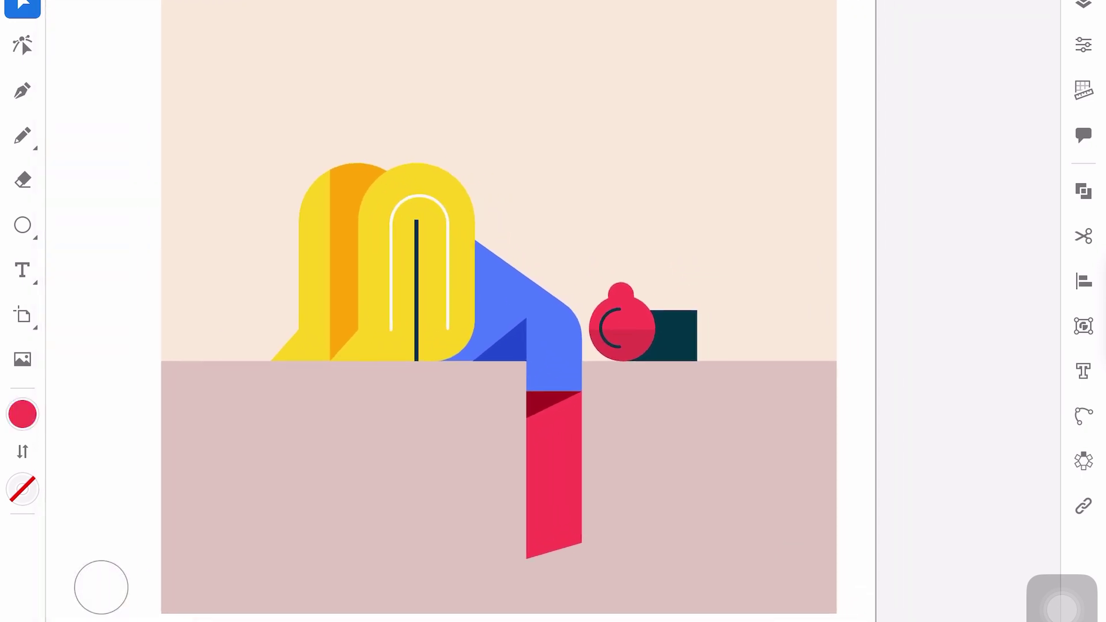
{"action": "scroll", "coordinate": [694, 300], "scroll_direction": "up", "scroll_amount": 1}
- Draw a red triangle with the Pen tool below the yellow hair
{"action": "key", "text": "p"}
{"action": "scroll", "coordinate": [413, 349], "scroll_direction": "up", "scroll_amount": 3}
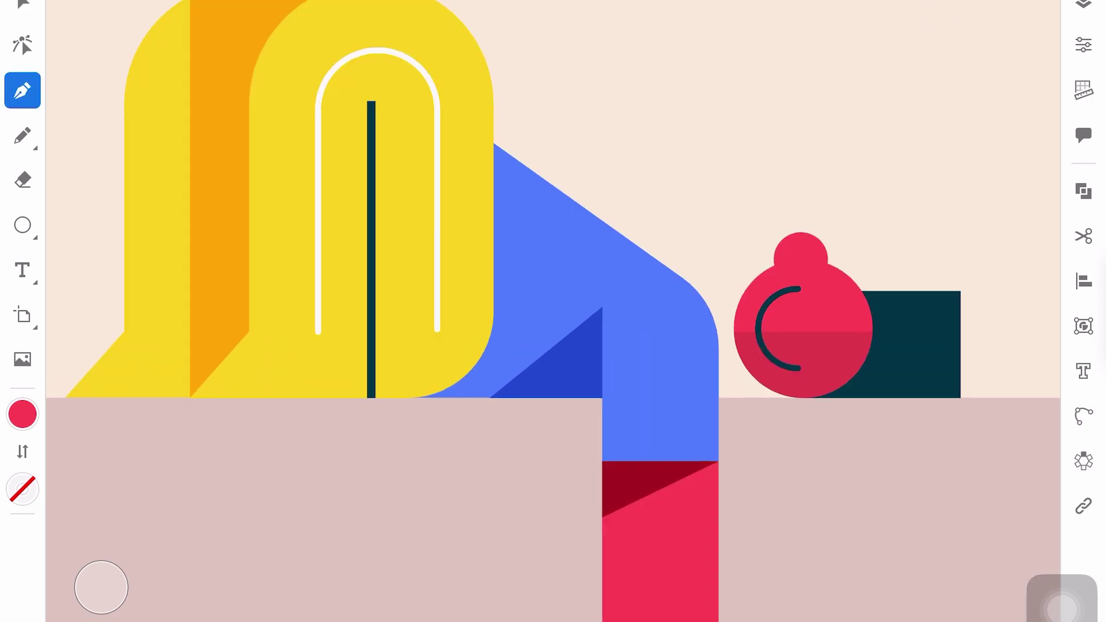
{"action": "left_click", "coordinate": [304, 398]}
{"action": "left_click", "coordinate": [22, 414]}
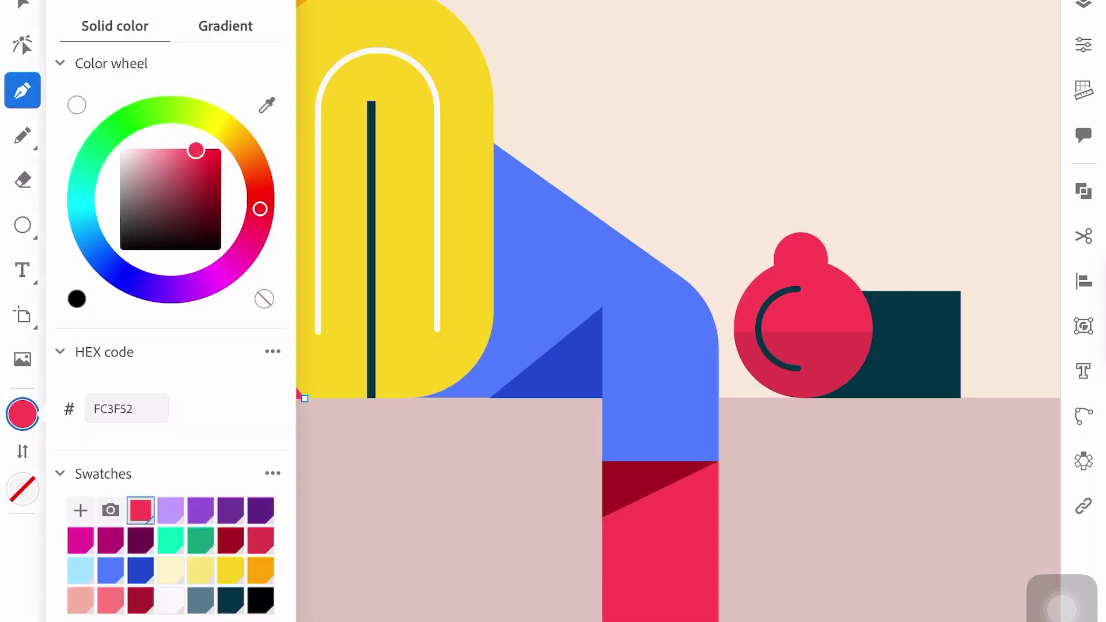
{"action": "left_click", "coordinate": [21, 45]}
{"action": "scroll", "coordinate": [405, 391], "scroll_direction": "up", "scroll_amount": 3}
{"action": "key", "text": "ctrl+z"}
{"action": "scroll", "coordinate": [406, 391], "scroll_direction": "up", "scroll_amount": 3}
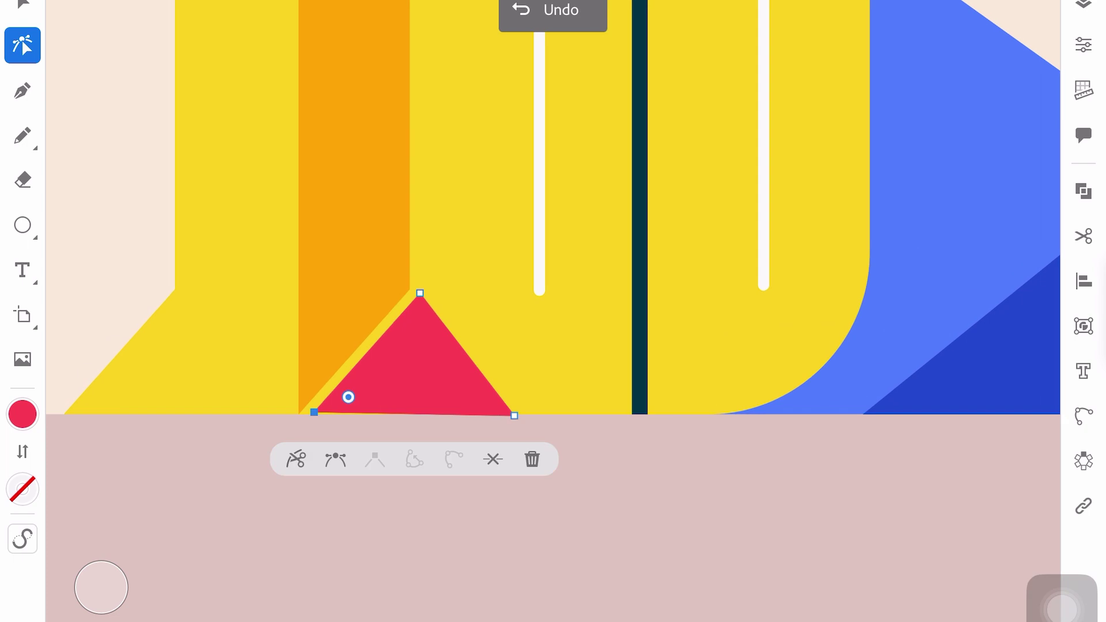
- Shift the triangle's corners left and align its apex with the orange band's edge
{"action": "left_click_drag", "start_coordinate": [348, 395], "coordinate": [333, 398]}
{"action": "left_click_drag", "start_coordinate": [419, 326], "coordinate": [410, 326]}
{"action": "left_click_drag", "start_coordinate": [480, 397], "coordinate": [460, 396]}
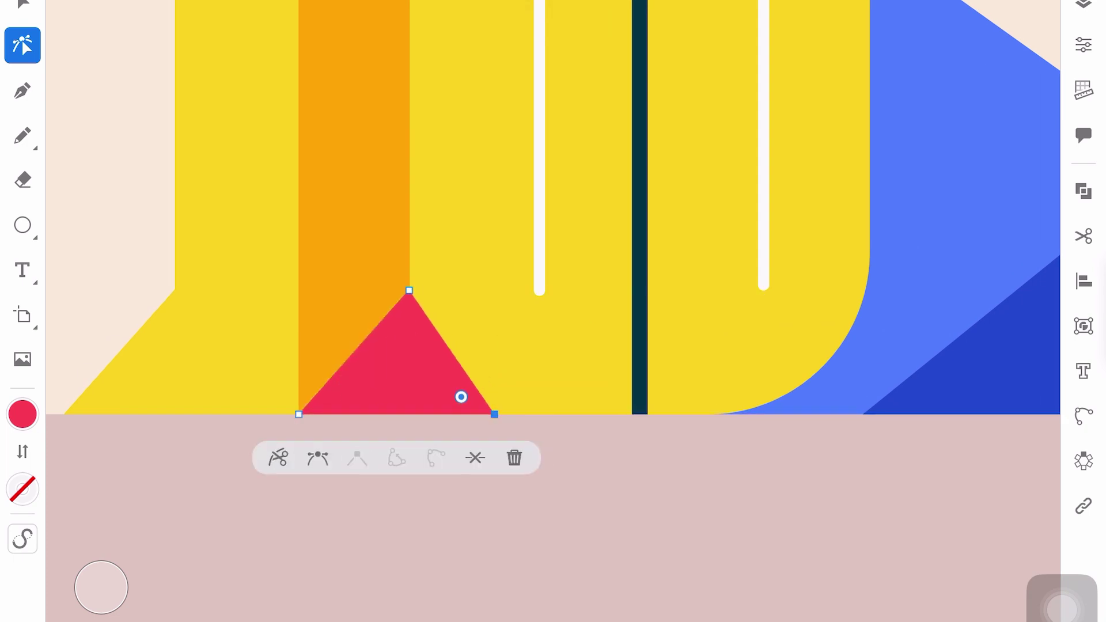
{"action": "key", "text": "v"}
{"action": "scroll", "coordinate": [403, 345], "scroll_direction": "down", "scroll_amount": 2}
{"action": "scroll", "coordinate": [346, 345], "scroll_direction": "up", "scroll_amount": 4}
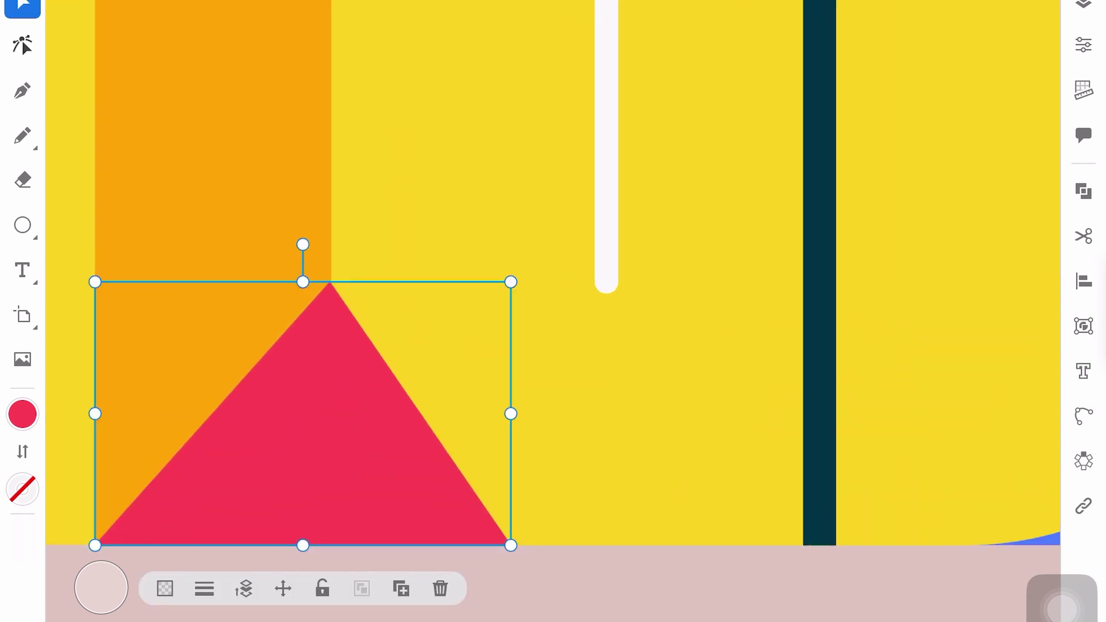
{"action": "left_click", "coordinate": [22, 45]}
{"action": "left_click_drag", "start_coordinate": [334, 339], "coordinate": [331, 313]}
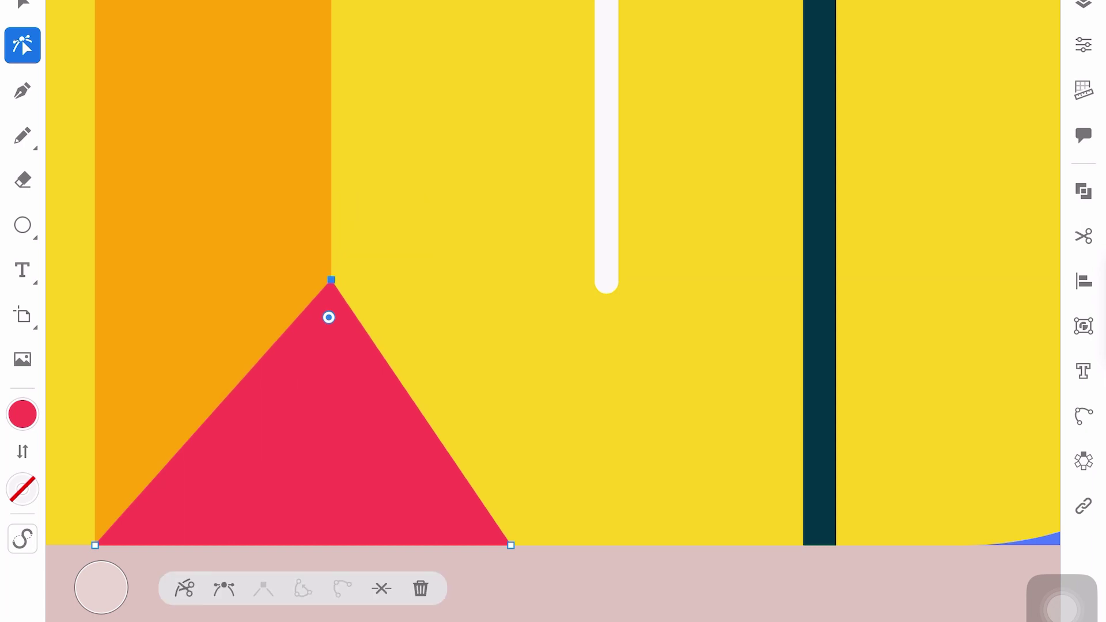
- Duplicate the triangle as a dark-red right-hand facet
{"action": "key", "text": "v"}
{"action": "left_click", "coordinate": [402, 588]}
{"action": "left_click", "coordinate": [22, 414]}
{"action": "left_click", "coordinate": [231, 539]}
{"action": "left_click", "coordinate": [22, 413]}
{"action": "left_click", "coordinate": [22, 45]}
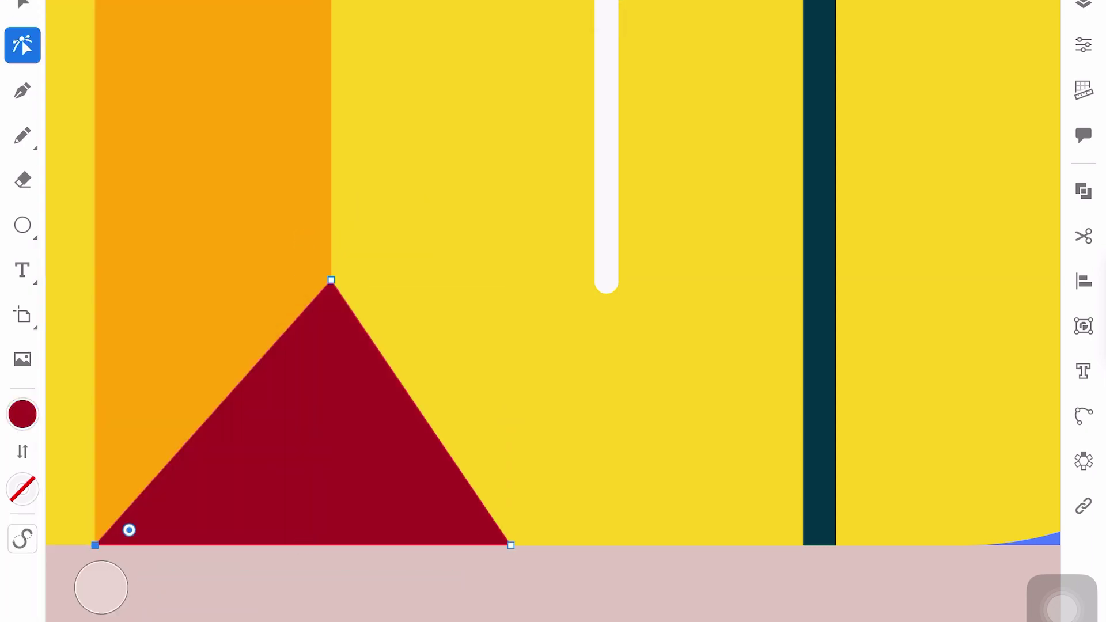
{"action": "left_click_drag", "start_coordinate": [128, 526], "coordinate": [401, 516]}
{"action": "left_click", "coordinate": [22, 5]}
- Duplicate the two-tone triangle and move the copy left under the other hair shape
{"action": "left_click", "coordinate": [437, 489]}
{"action": "left_click", "coordinate": [230, 461], "text": "shift"}
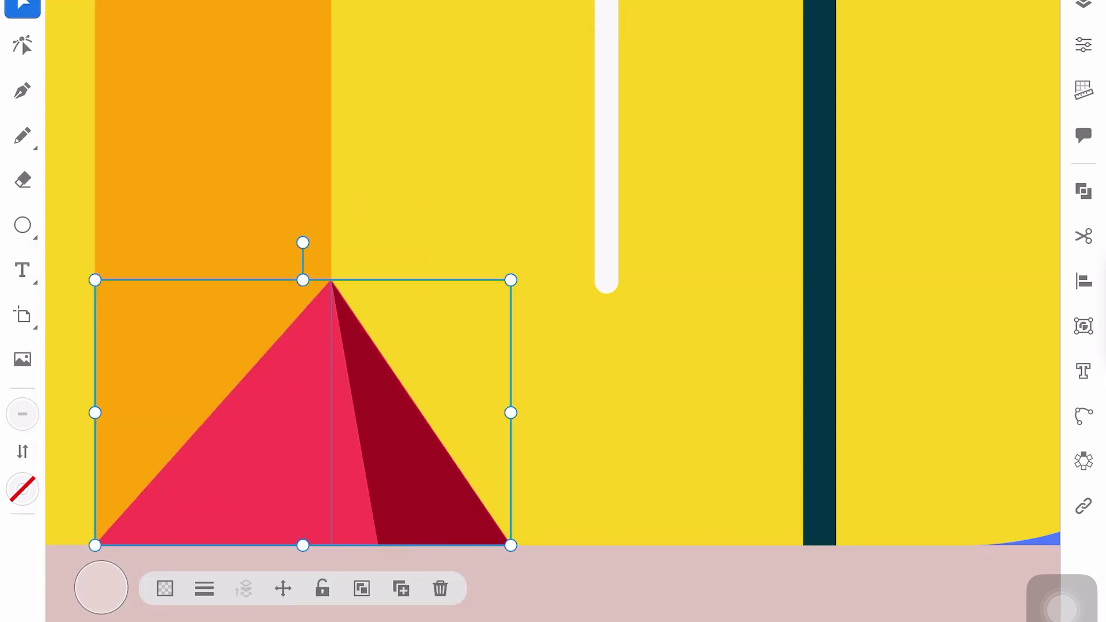
{"action": "left_click", "coordinate": [401, 587]}
{"action": "left_click", "coordinate": [691, 403]}
{"action": "scroll", "coordinate": [553, 288], "scroll_direction": "down", "scroll_amount": 3}
{"action": "left_click", "coordinate": [555, 438]}
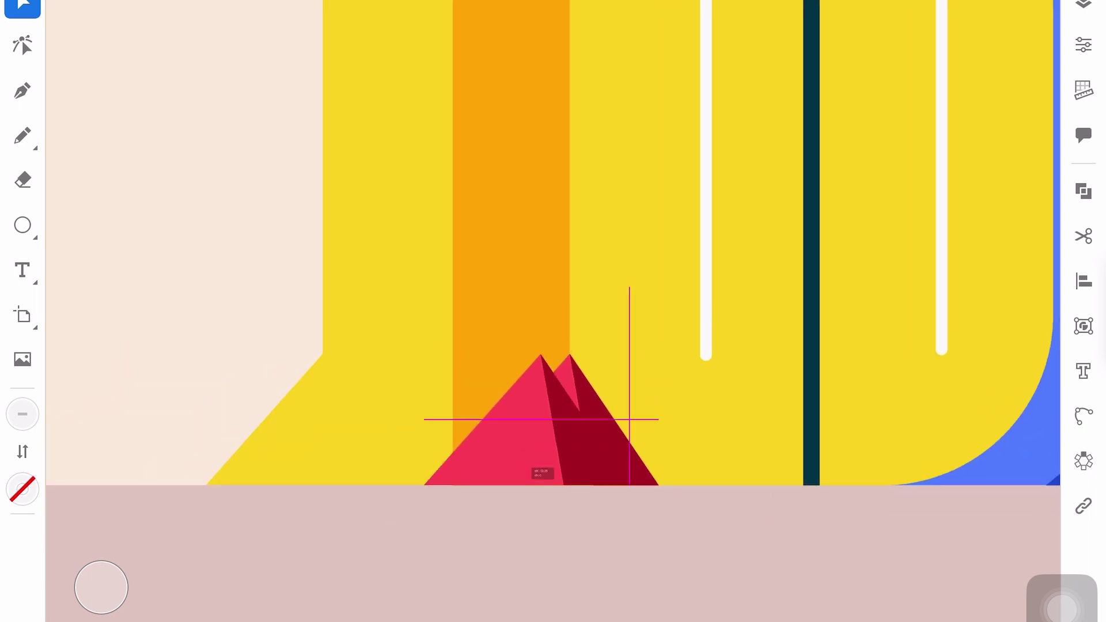
{"action": "left_click_drag", "start_coordinate": [556, 438], "coordinate": [308, 437]}
{"action": "scroll", "coordinate": [553, 311], "scroll_direction": "down", "scroll_amount": 5}
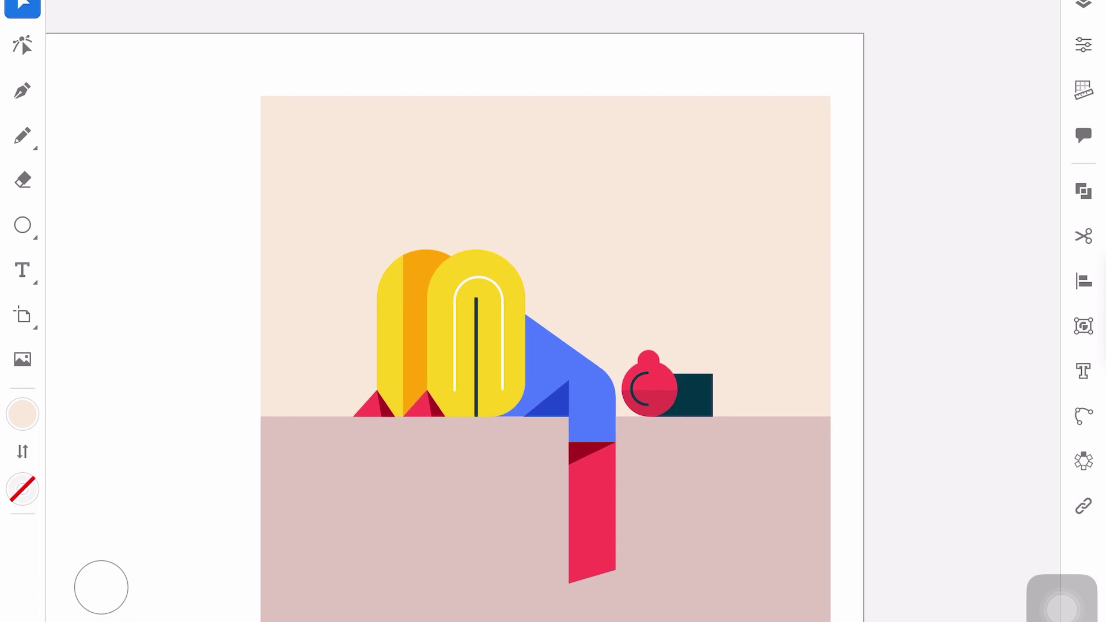
- Recolour the triangles' dark facets to crimson DE3749
{"action": "scroll", "coordinate": [553, 311], "scroll_direction": "up", "scroll_amount": 3}
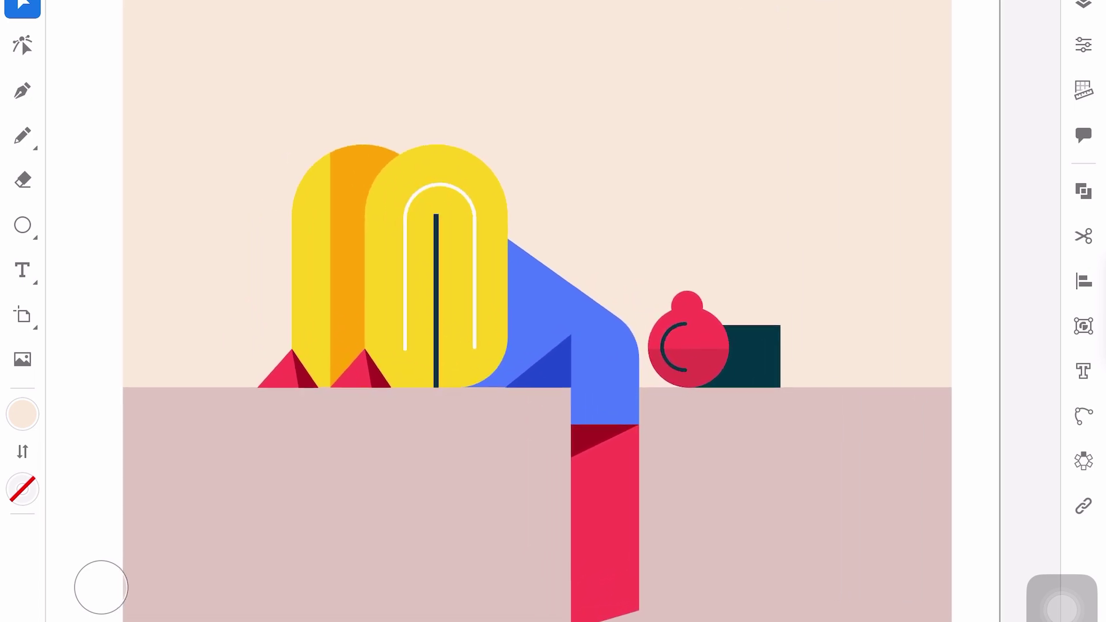
{"action": "left_click", "coordinate": [372, 371]}
{"action": "left_click", "coordinate": [23, 414]}
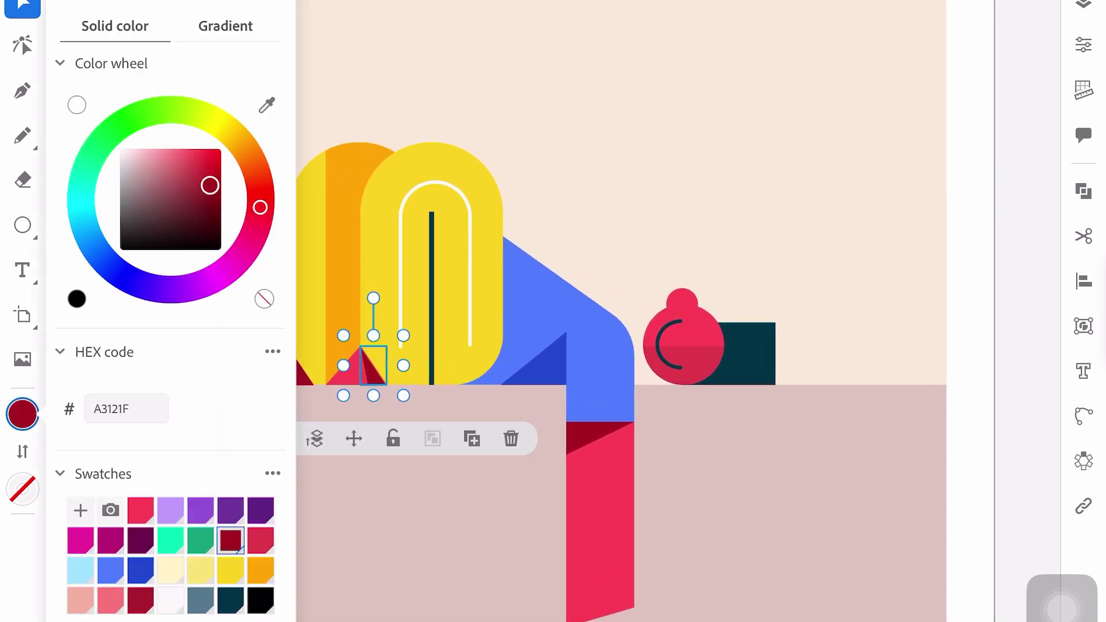
{"action": "left_click", "coordinate": [195, 160]}
{"action": "left_click", "coordinate": [807, 172]}
{"action": "left_click", "coordinate": [293, 369]}
{"action": "left_click", "coordinate": [806, 173]}
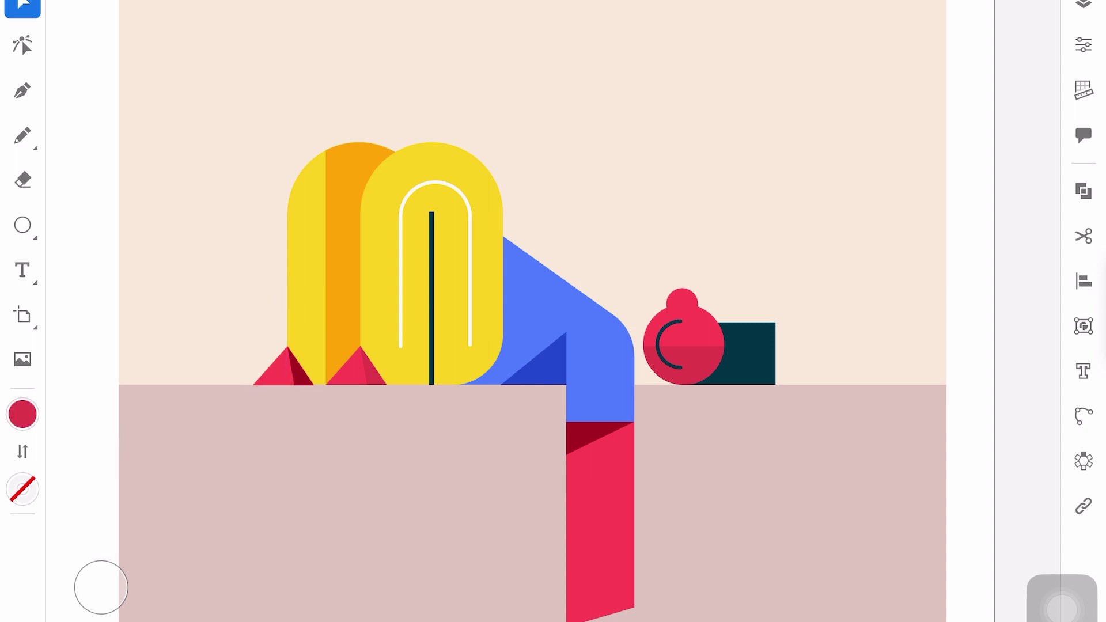
{"action": "left_click", "coordinate": [302, 372]}
{"action": "left_click", "coordinate": [22, 414]}
{"action": "left_click", "coordinate": [260, 540]}
- Apply crimson DE3749 to the stripe at the top of the leg
{"action": "left_click", "coordinate": [807, 172]}
{"action": "left_click", "coordinate": [599, 437]}
{"action": "left_click", "coordinate": [22, 414]}
{"action": "left_click", "coordinate": [261, 540]}
{"action": "left_click", "coordinate": [806, 173]}
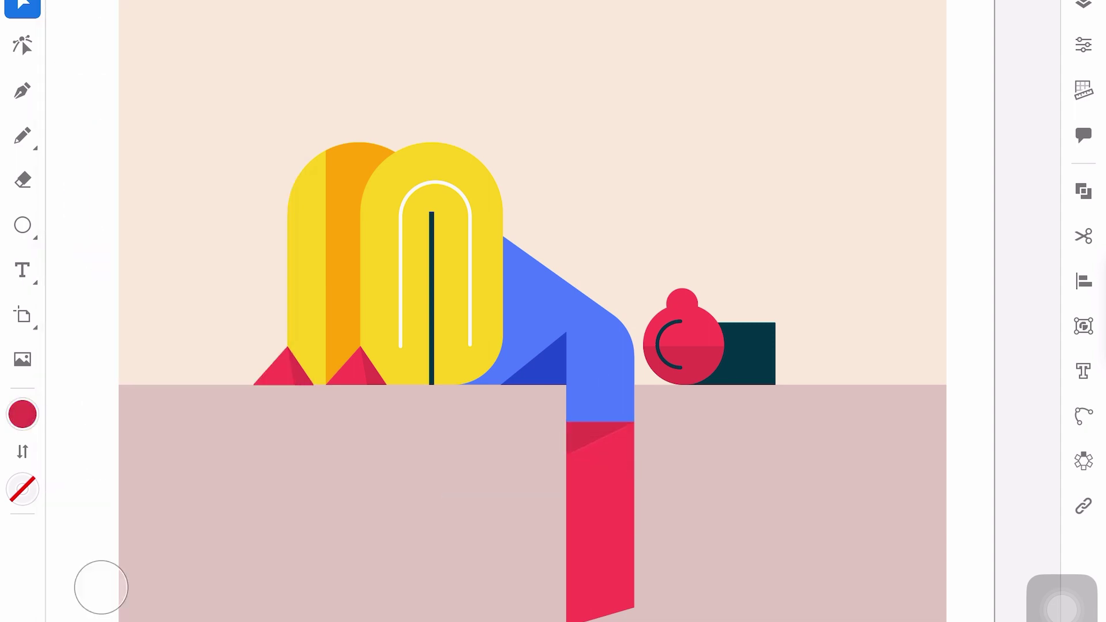